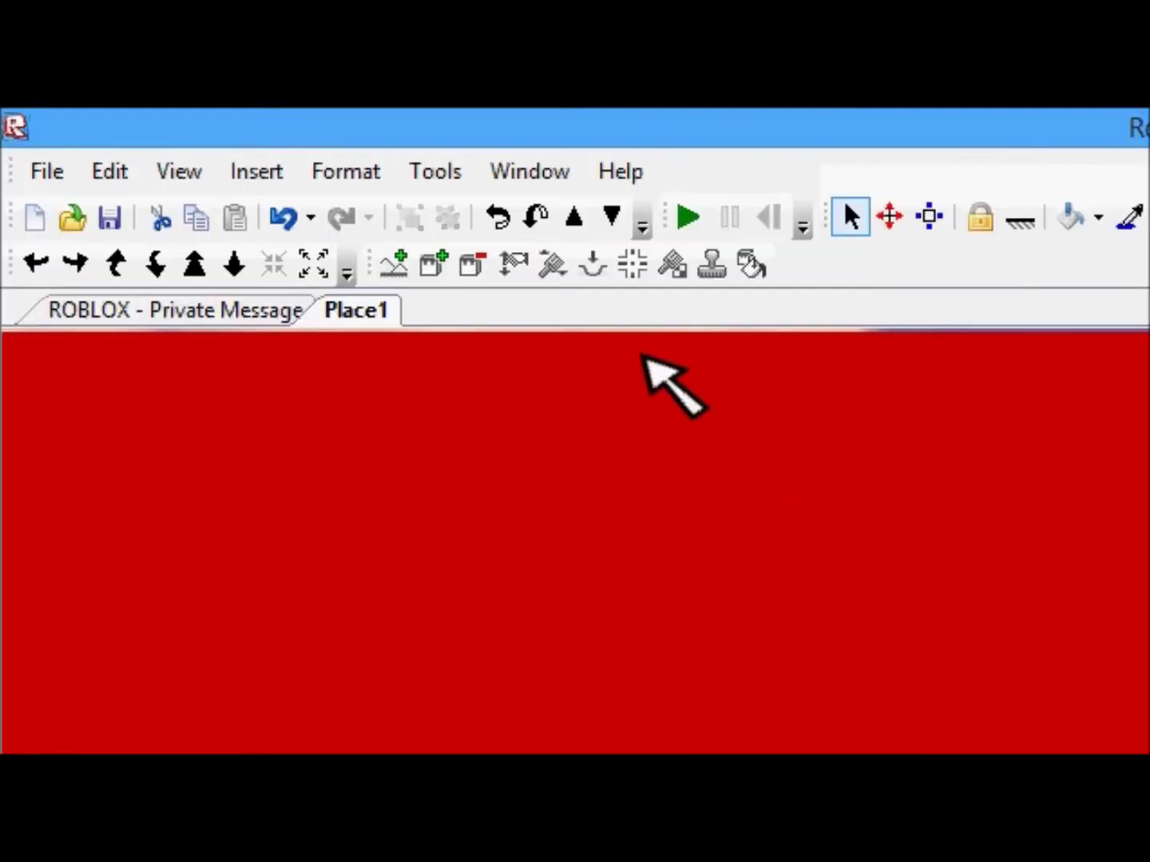
Insert a new TextLabel object into the red Frame through Insert > Object
{"action": "left_click", "coordinate": [241, 177]}
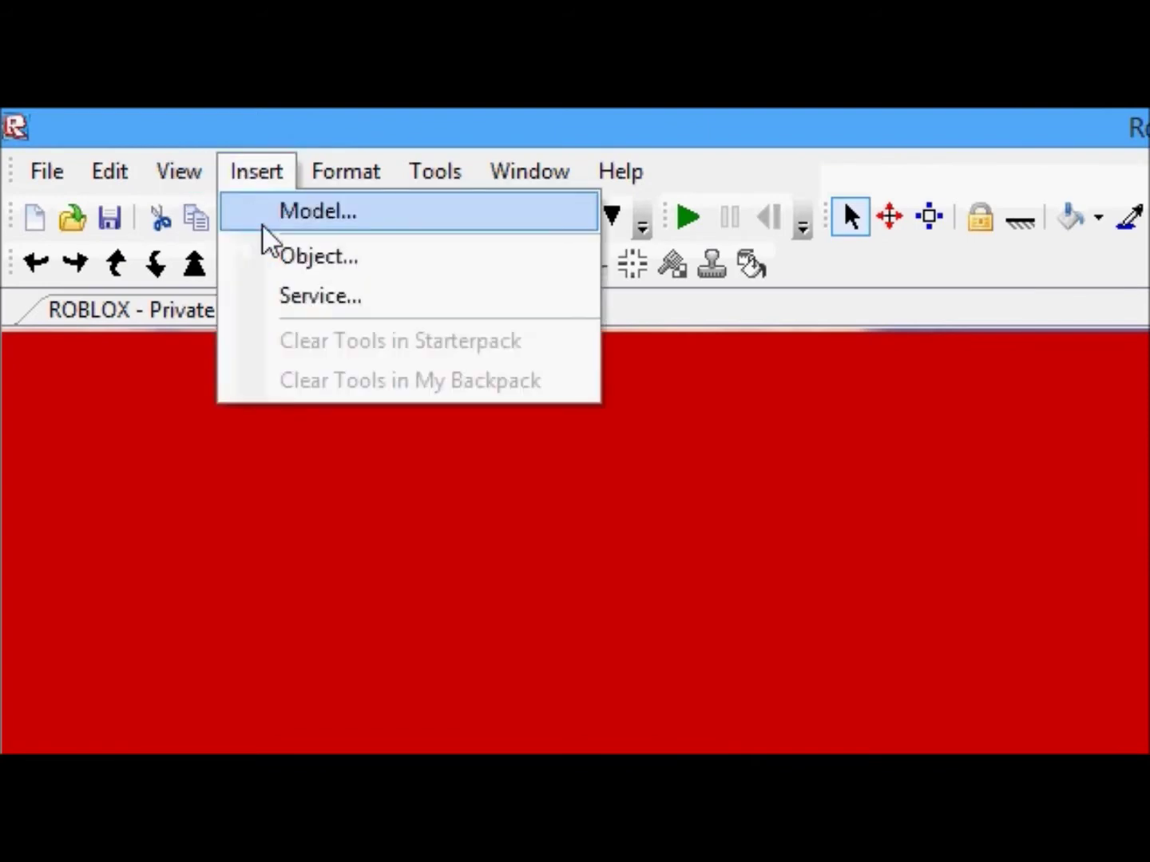
{"action": "left_click", "coordinate": [274, 254]}
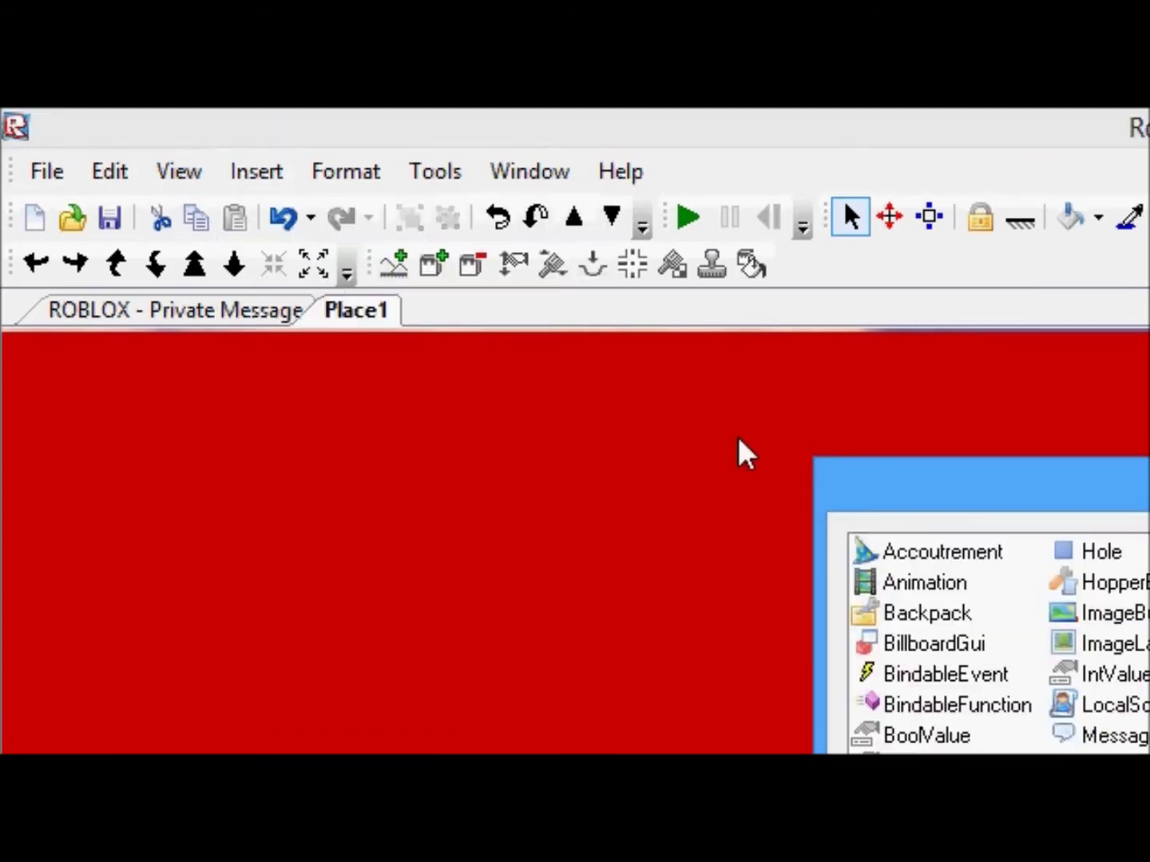
{"action": "left_click", "coordinate": [778, 447]}
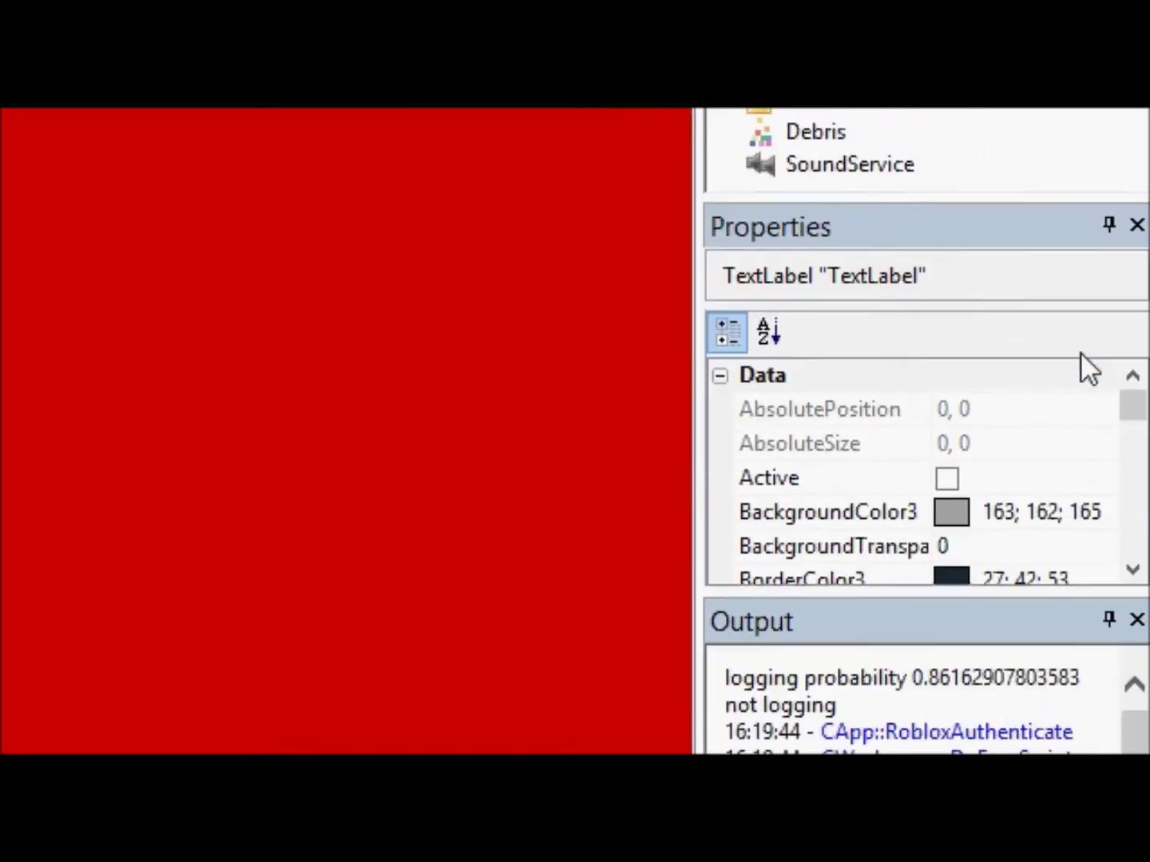
{"action": "left_click_drag", "start_coordinate": [1133, 327], "coordinate": [1132, 368]}
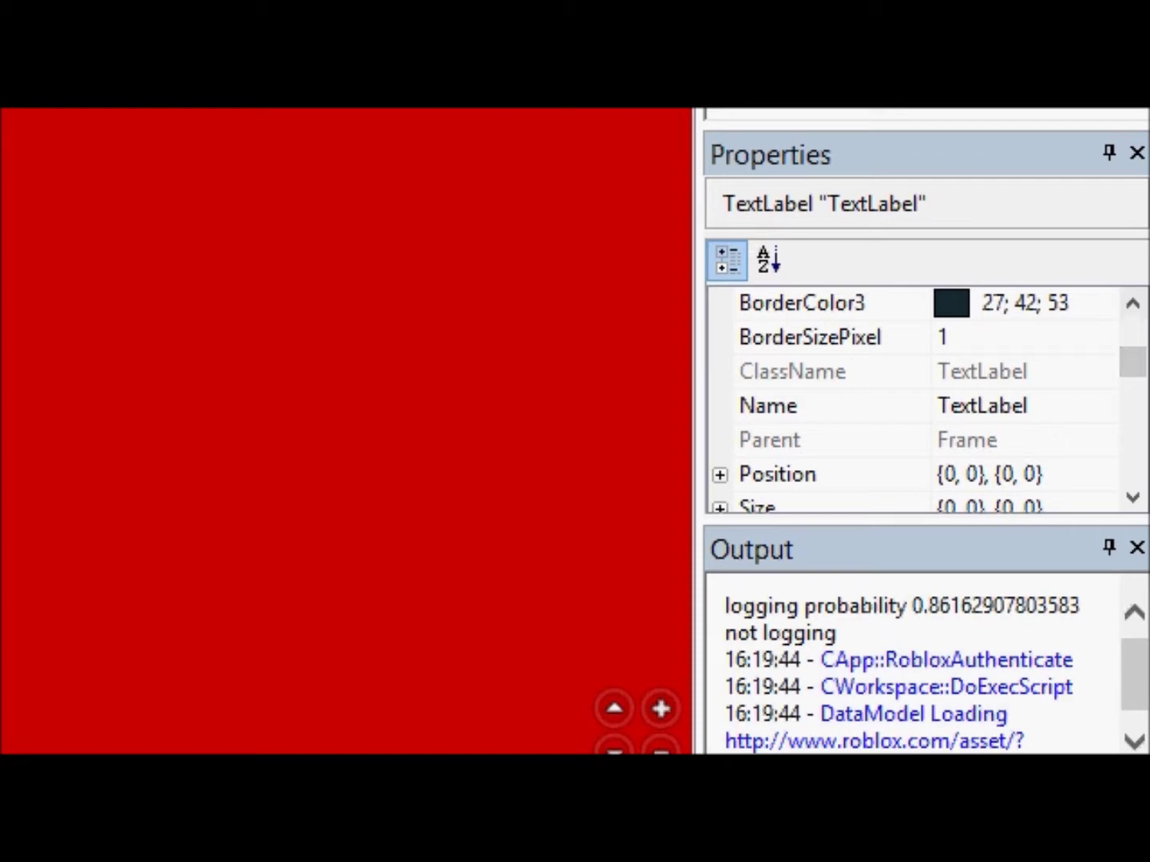
{"action": "left_click_drag", "start_coordinate": [1132, 367], "coordinate": [1133, 397]}
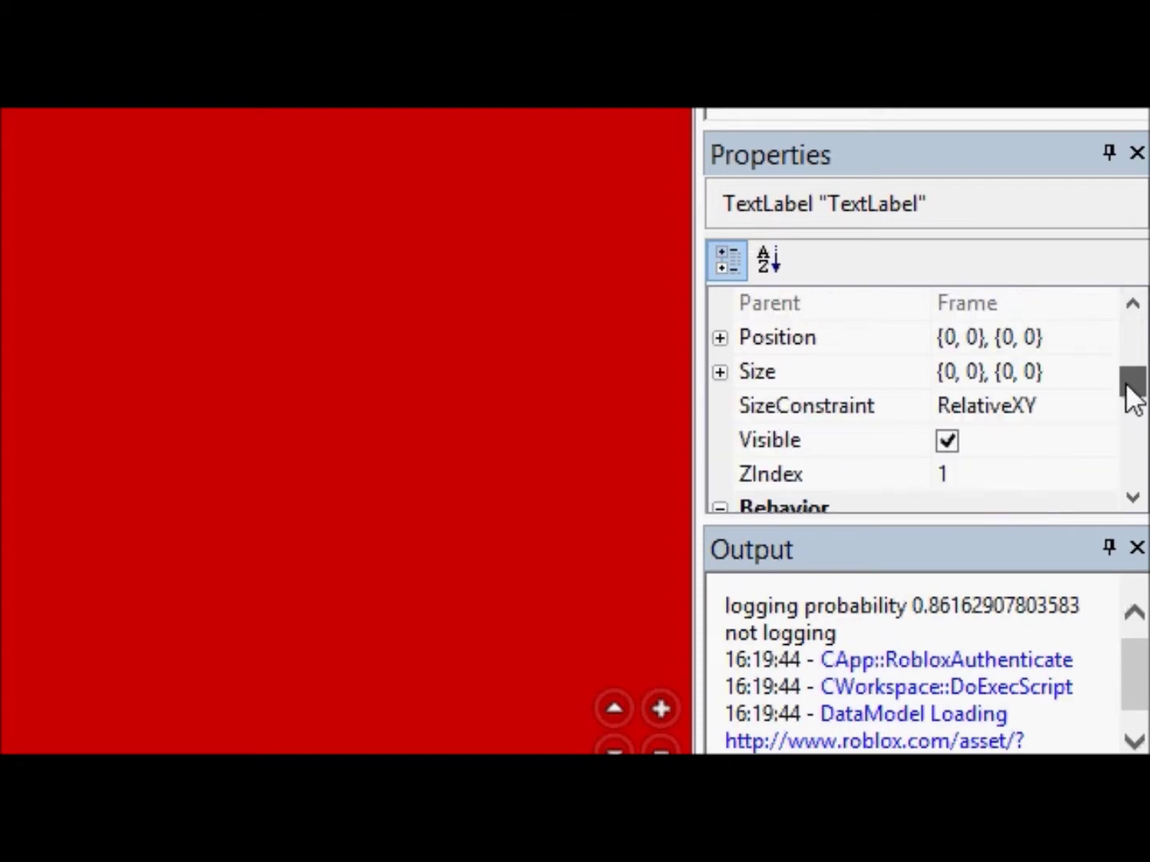
Set the TextLabel's Size to {0.2, 0}, {0.2, 0}
{"action": "left_click", "coordinate": [962, 336]}
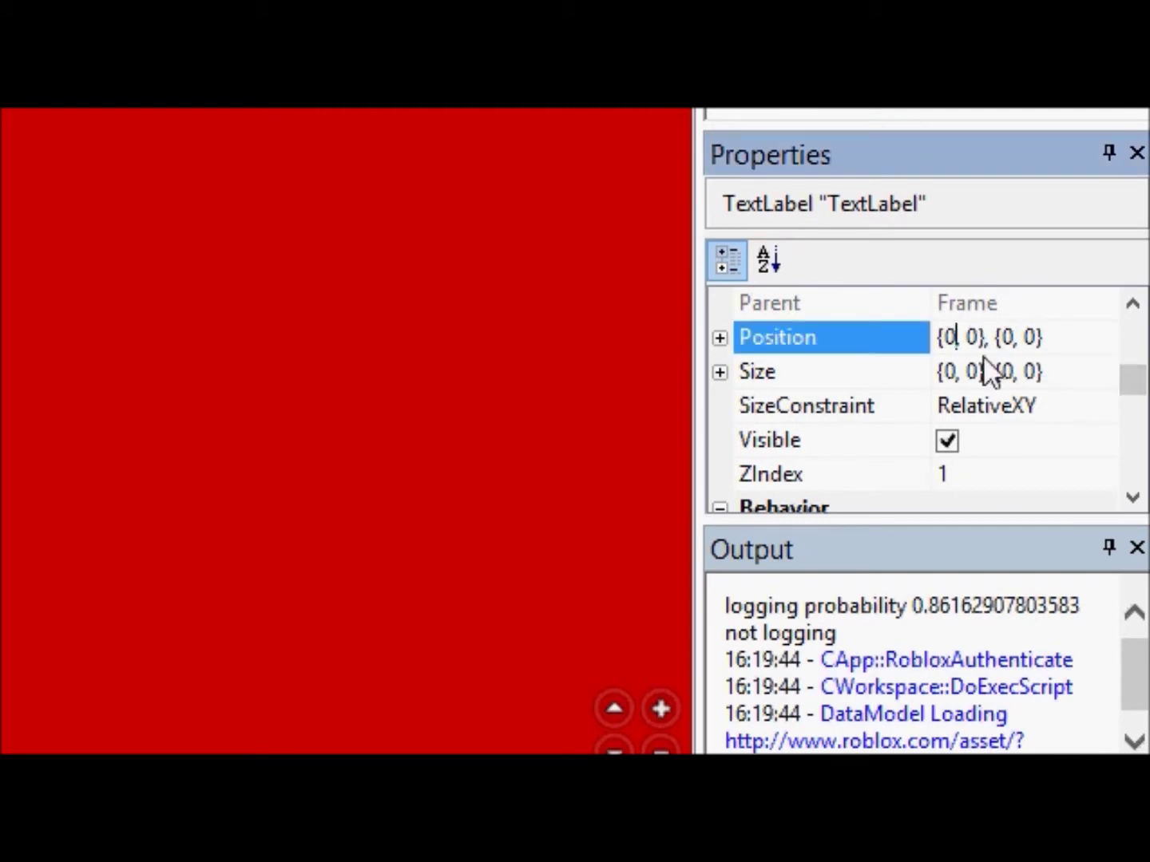
{"action": "left_click", "coordinate": [957, 372]}
{"action": "type", "text": ".2"}
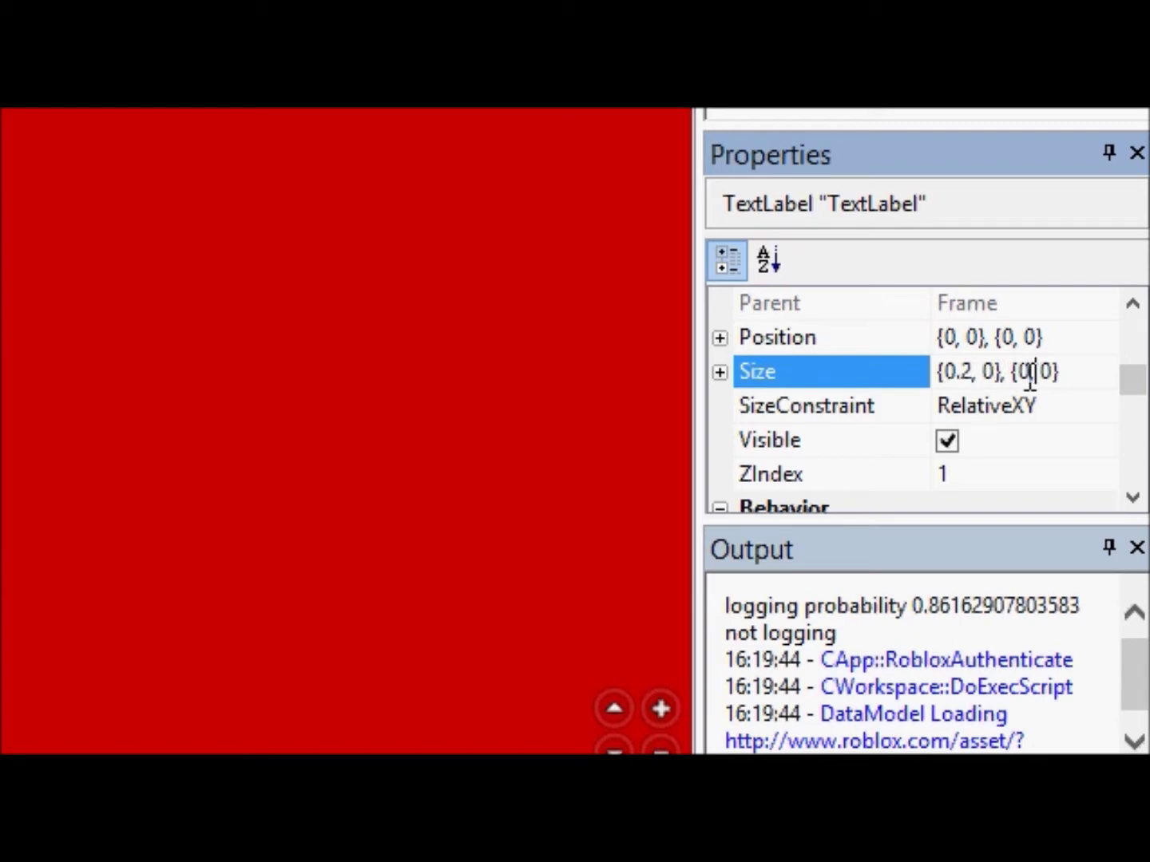
{"action": "key", "text": "Right"}
{"action": "key", "text": "Right"}
{"action": "key", "text": "Right"}
{"action": "key", "text": "Right"}
{"action": "key", "text": "Right"}
{"action": "key", "text": "Right"}
{"action": "key", "text": "Right"}
{"action": "key", "text": "Right"}
{"action": "type", "text": ".2"}
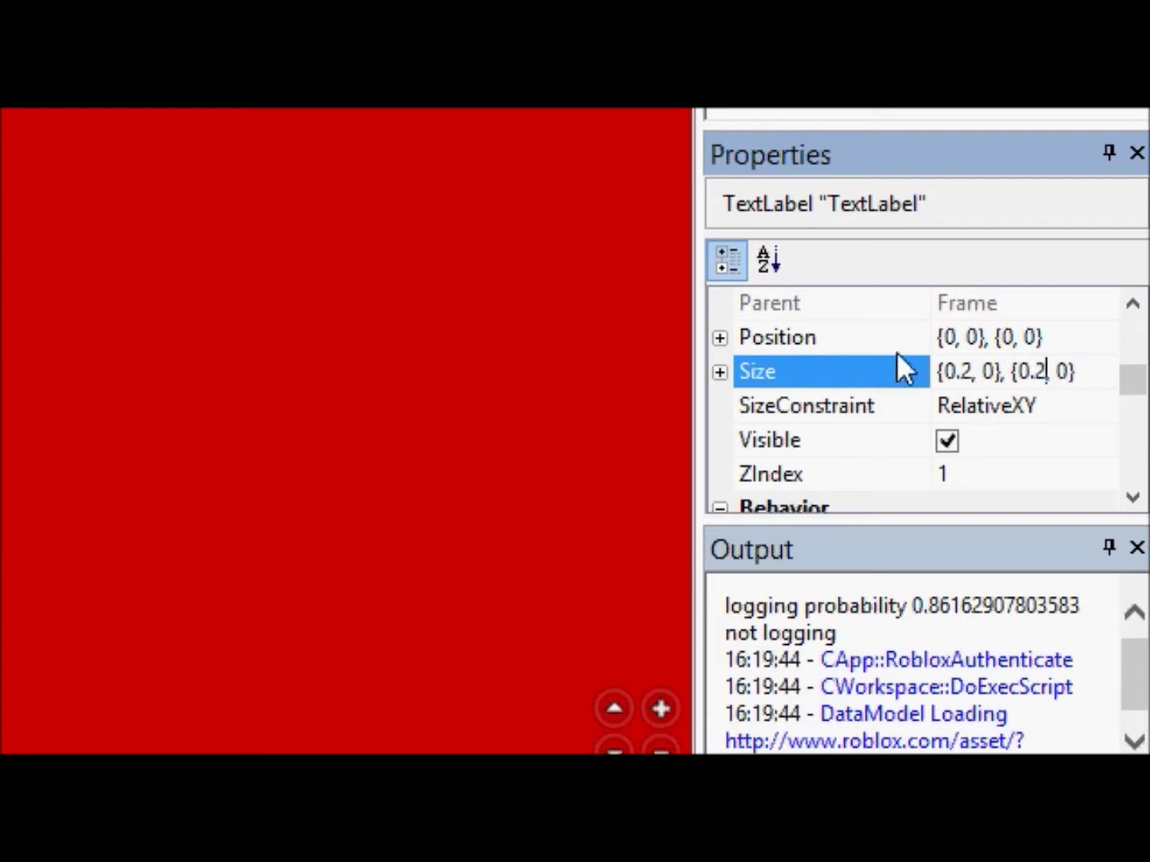
Set its Position to {0.4, 0}, {0.4, 0} to centre it in the Frame
{"action": "left_click", "coordinate": [954, 339]}
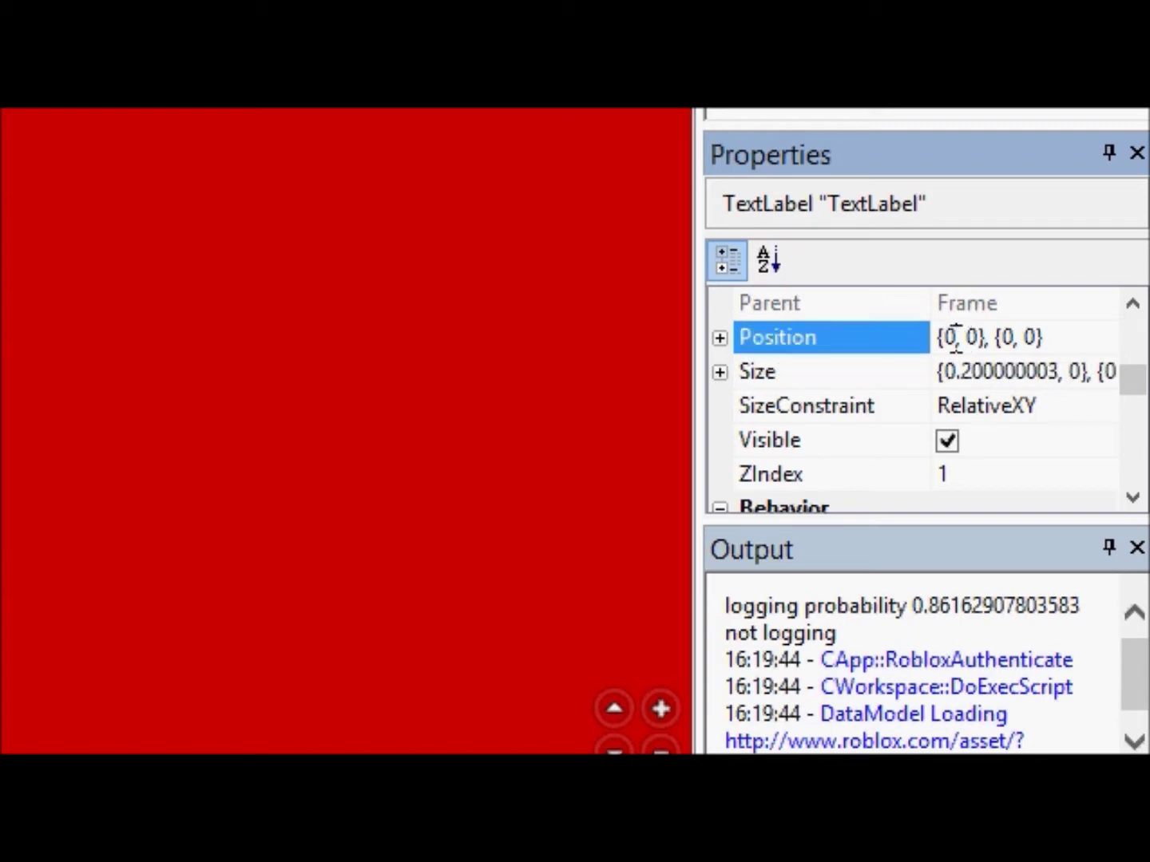
{"action": "type", "text": ".4"}
{"action": "left_click", "coordinate": [1030, 337]}
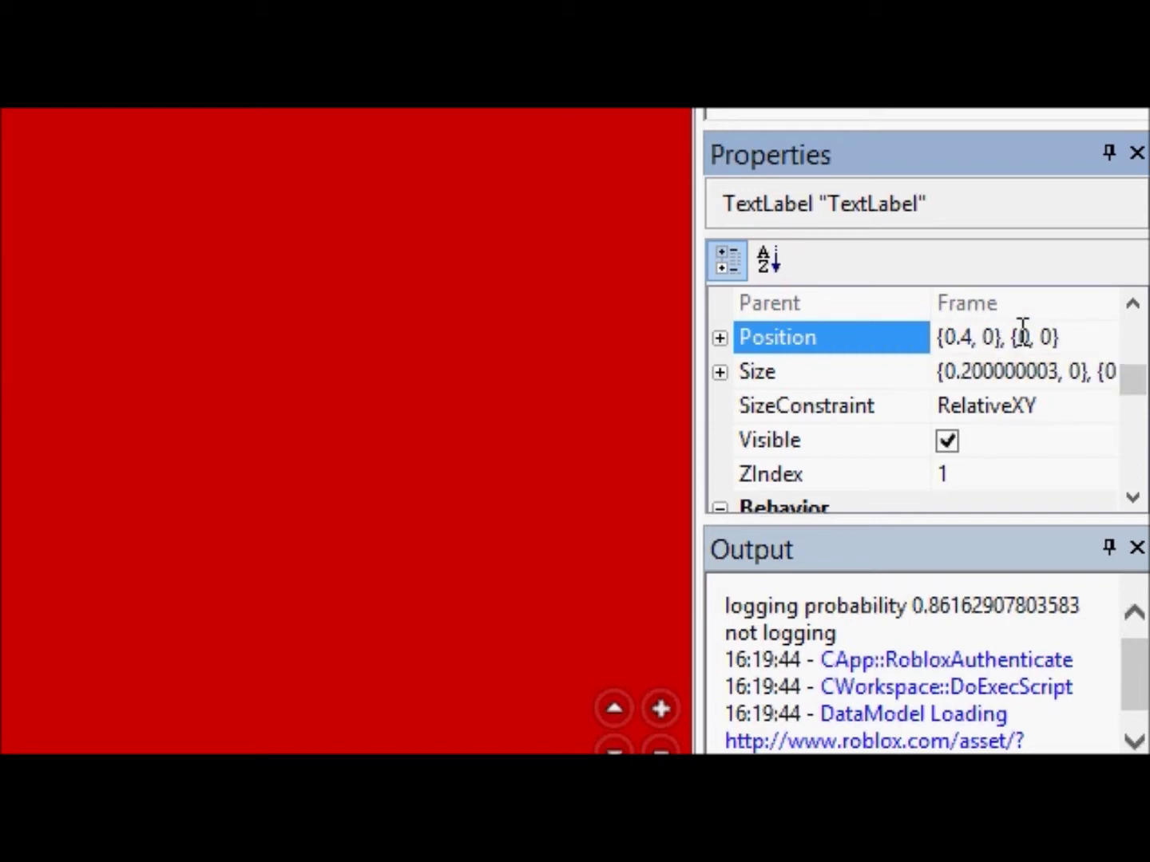
{"action": "type", "text": ".4"}
{"action": "key", "text": "Return"}
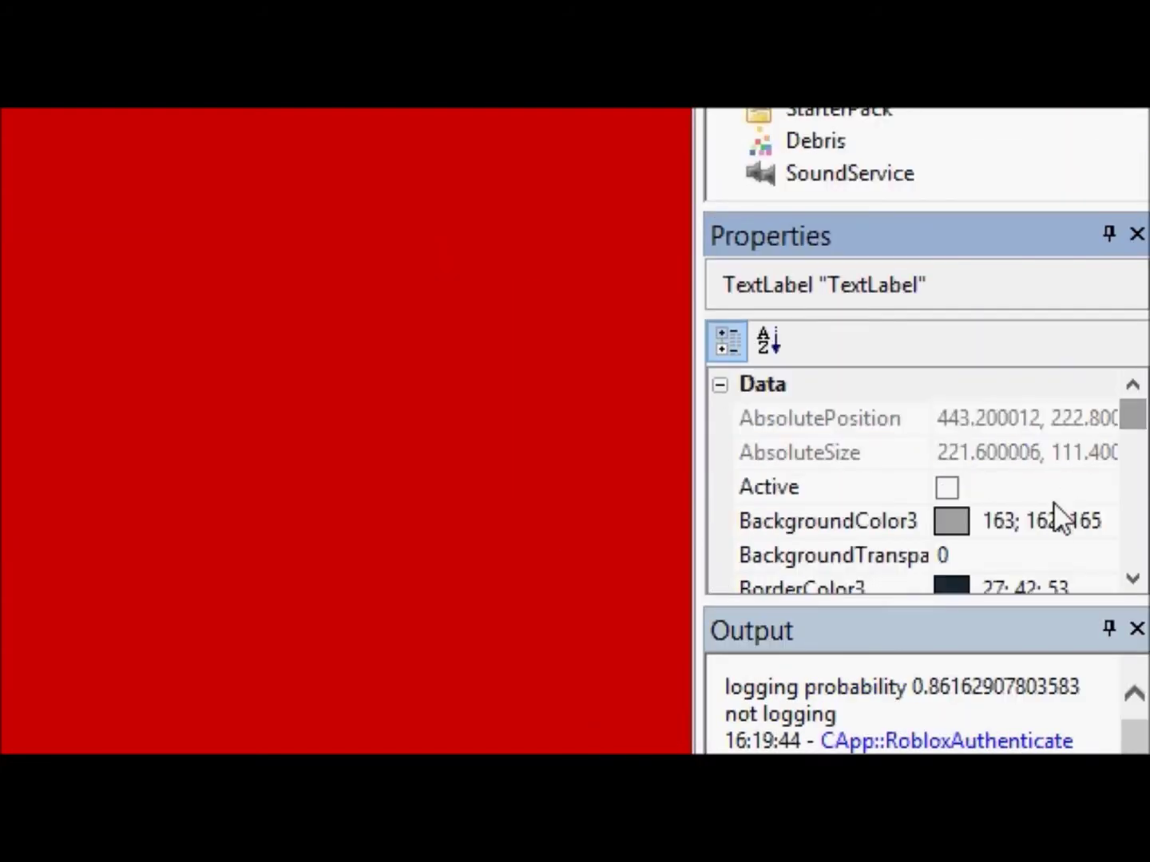
Change the label's BackgroundColor3 to dark grey 28; 28; 28
{"action": "left_click", "coordinate": [1093, 527]}
{"action": "left_click", "coordinate": [1101, 525]}
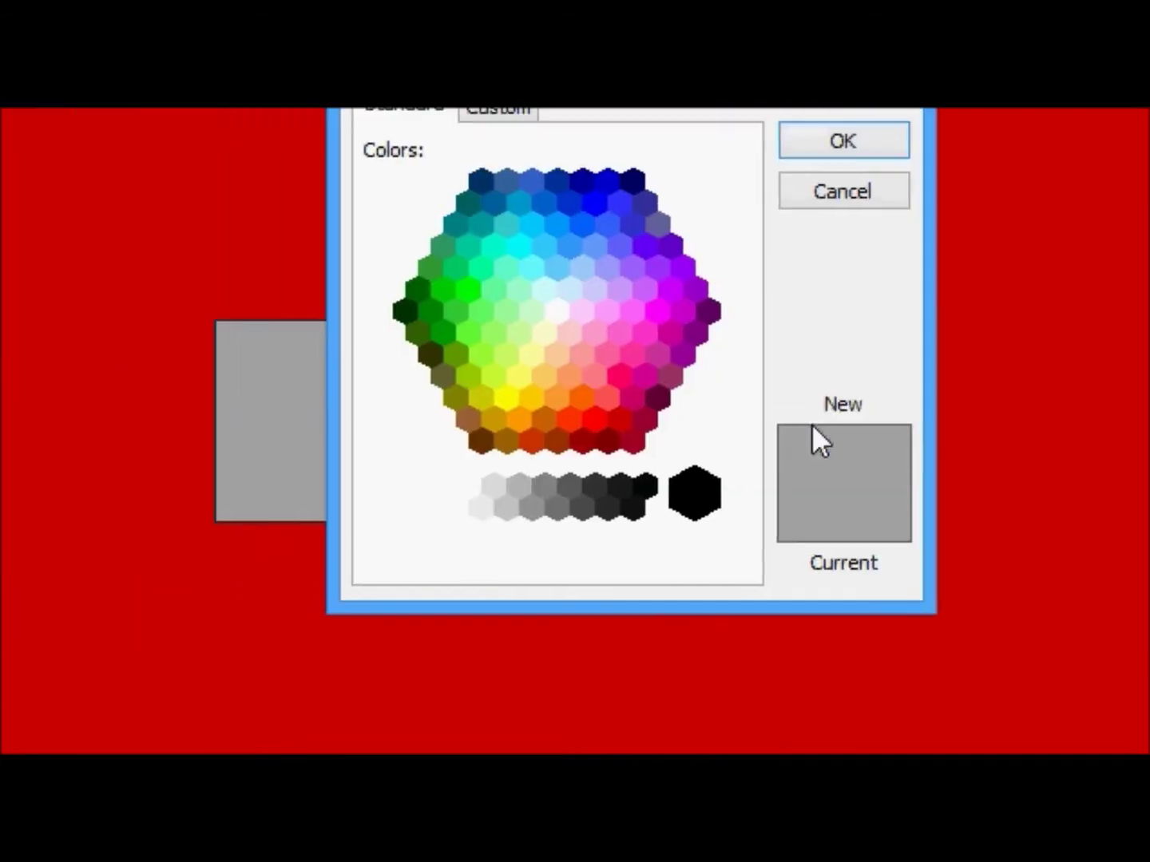
{"action": "left_click", "coordinate": [623, 485]}
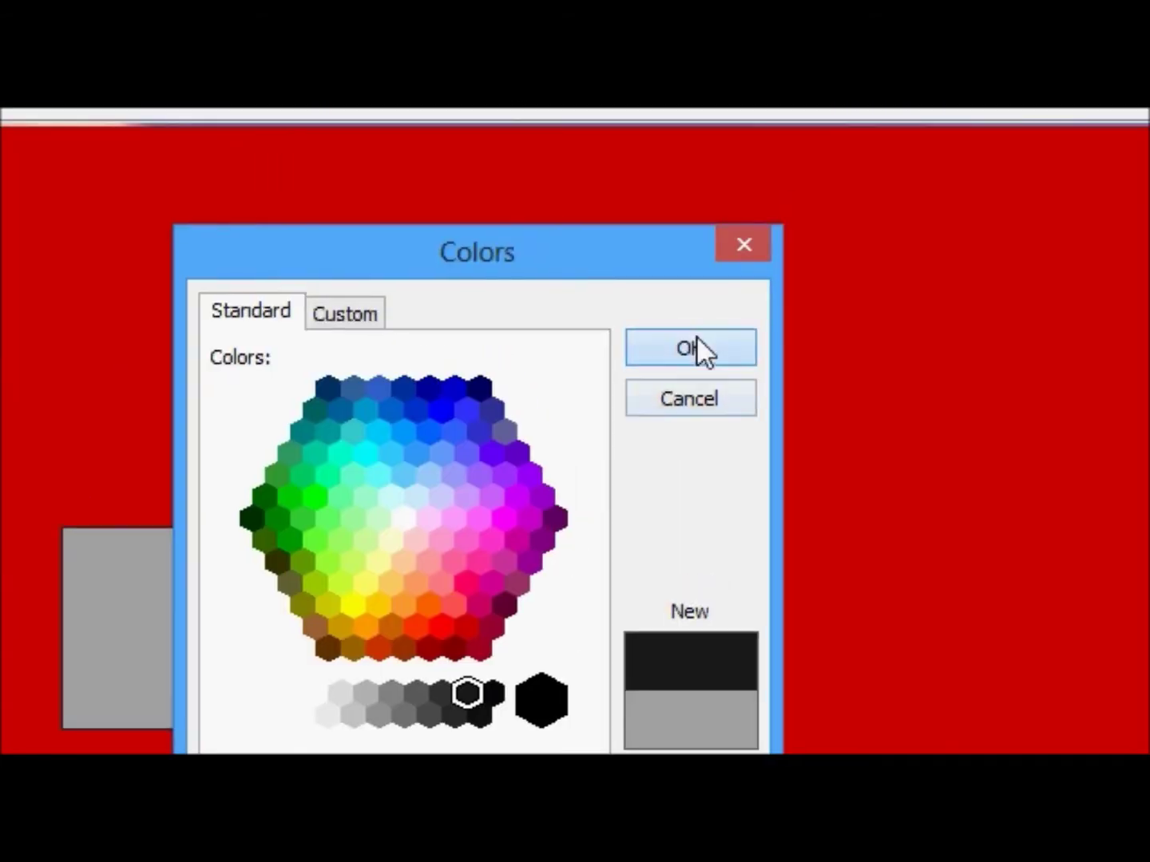
{"action": "left_click", "coordinate": [843, 140]}
Set the label's BorderSizePixel to 0
{"action": "left_click_drag", "start_coordinate": [1132, 399], "coordinate": [1129, 443]}
{"action": "left_click", "coordinate": [850, 440]}
{"action": "key", "text": "BackSpace"}
{"action": "type", "text": "0"}
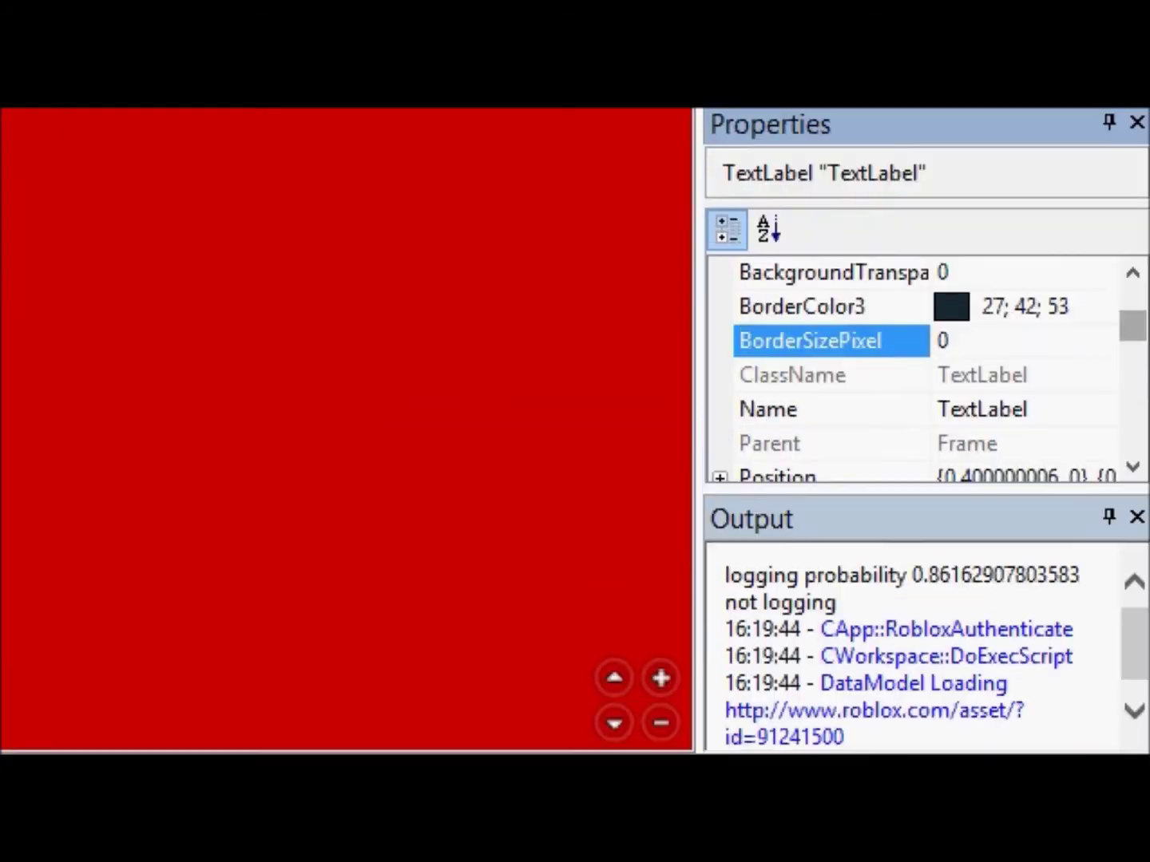
Select TextColor3 in the Text section and bring up its colour picker for light pink
{"action": "left_click_drag", "start_coordinate": [1131, 321], "coordinate": [1131, 391]}
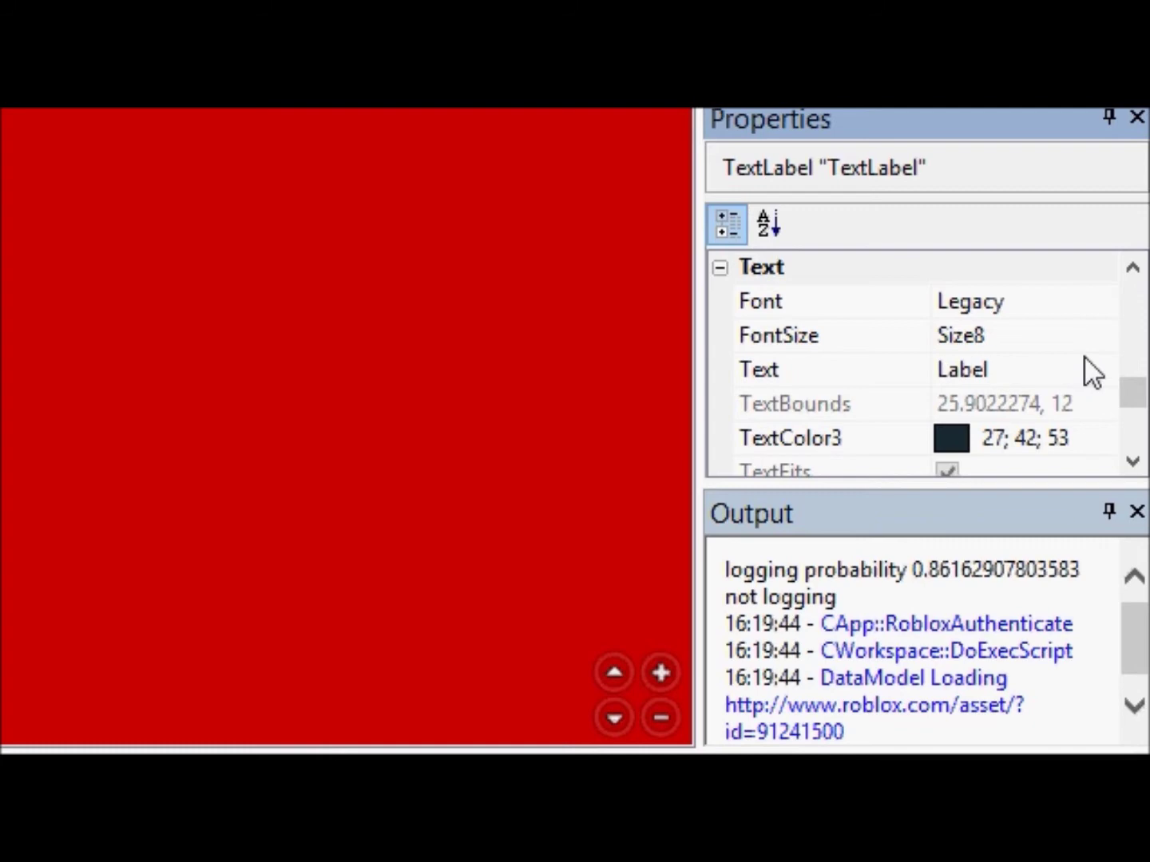
{"action": "left_click", "coordinate": [1106, 411]}
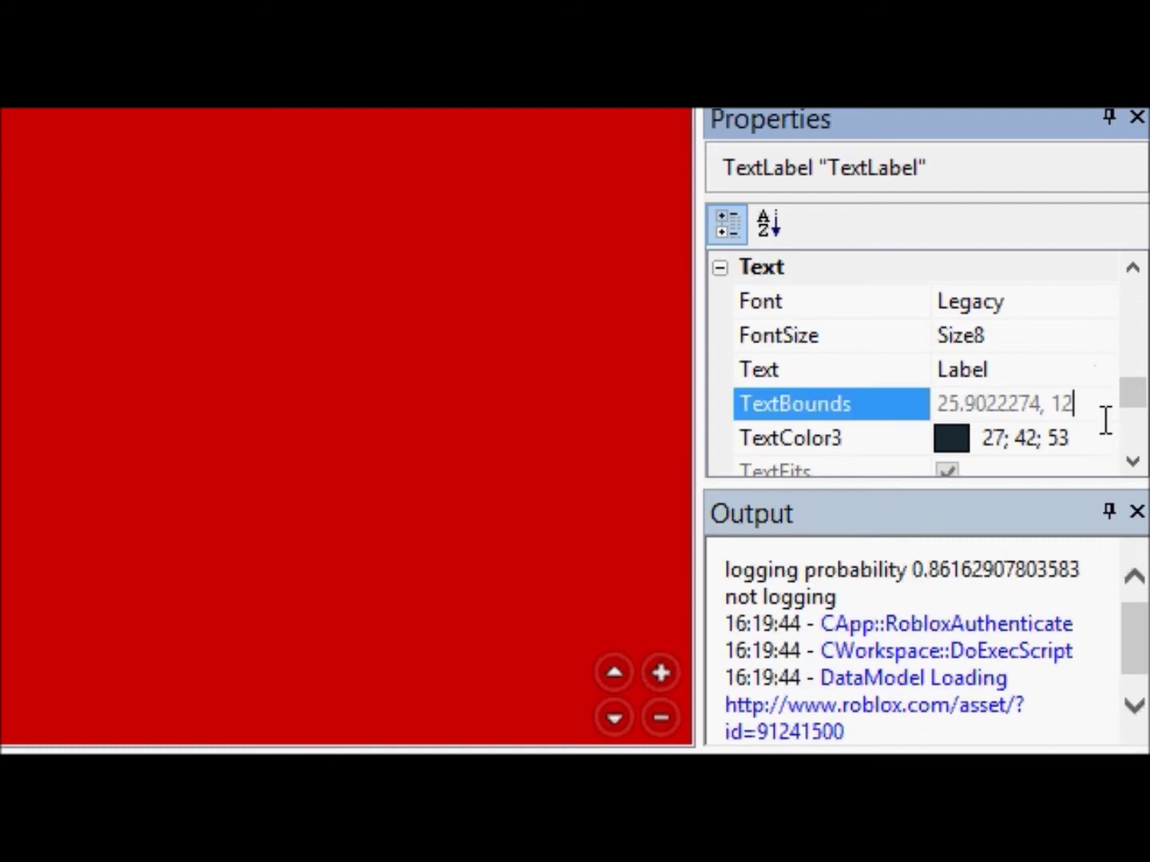
{"action": "left_click", "coordinate": [1099, 442]}
{"action": "left_click", "coordinate": [1103, 439]}
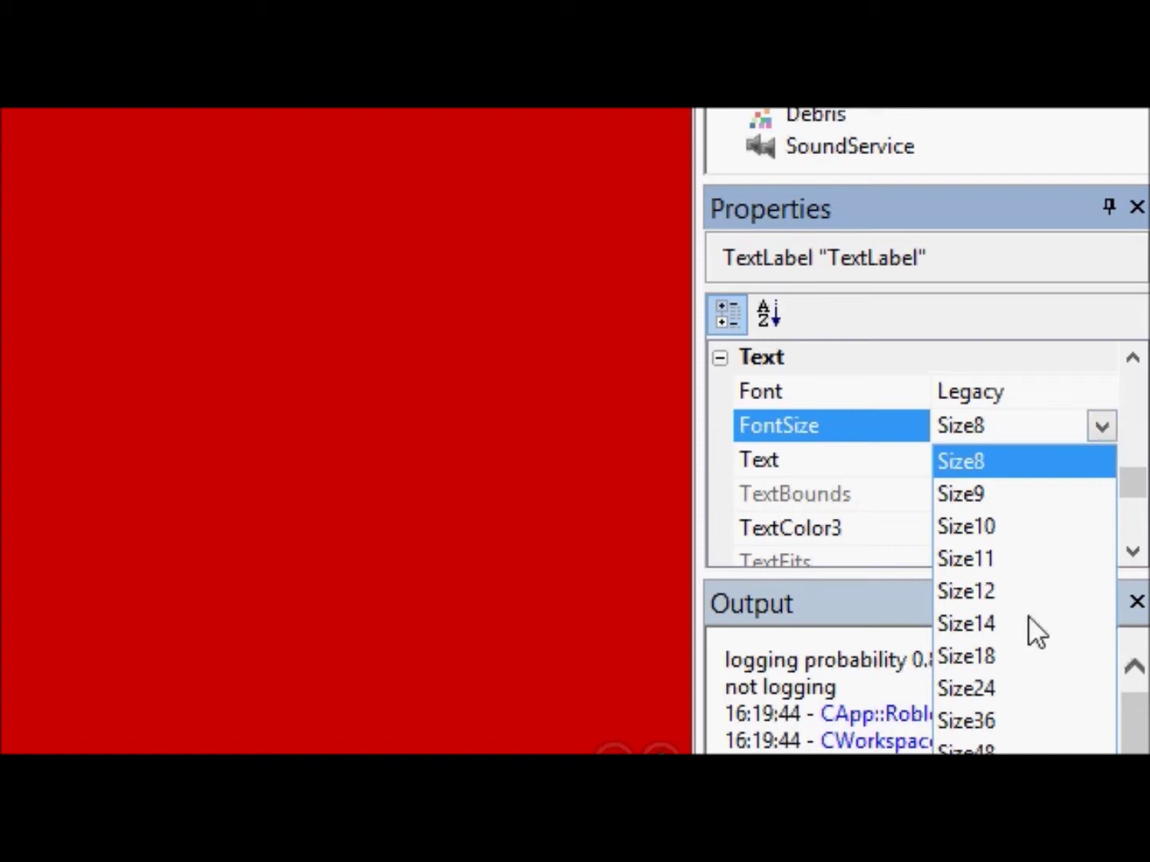
Set FontSize to Size24 and keep the Font as Legacy
{"action": "left_click", "coordinate": [1032, 686]}
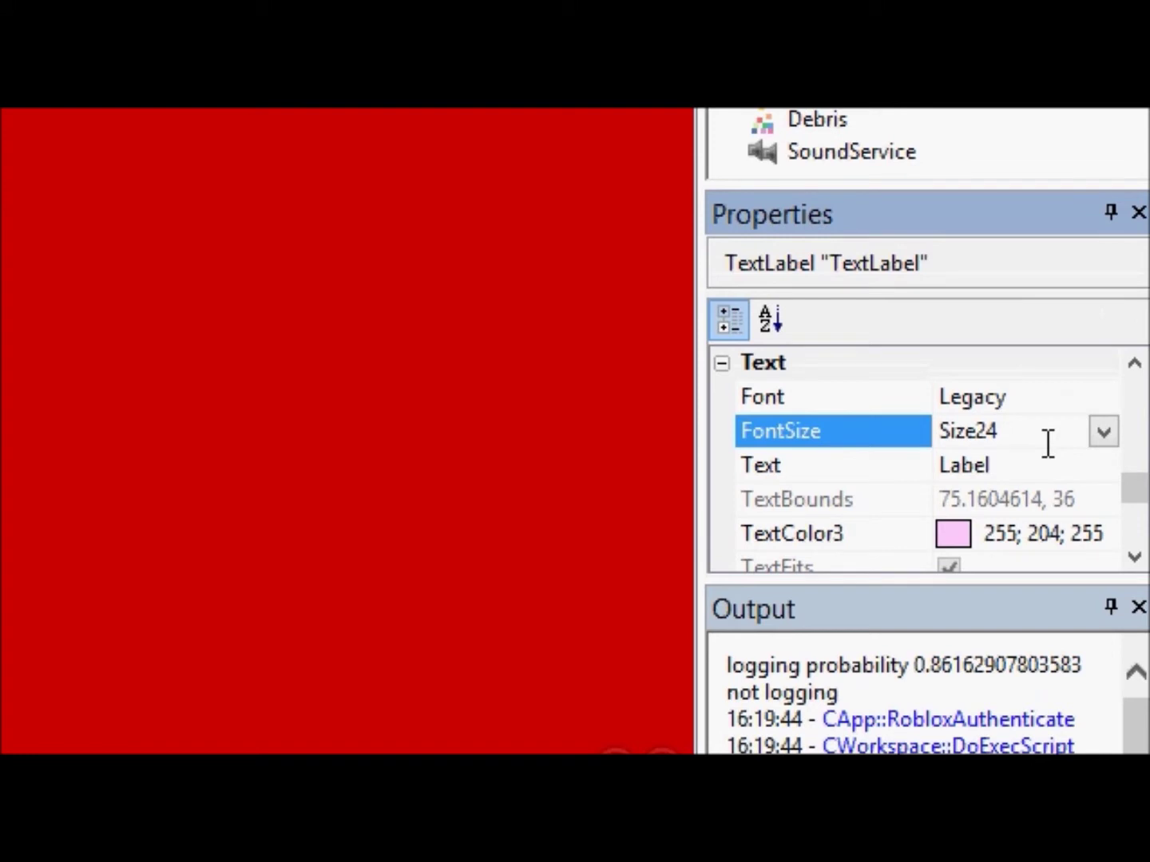
{"action": "left_click", "coordinate": [1073, 398]}
{"action": "left_click", "coordinate": [1104, 397]}
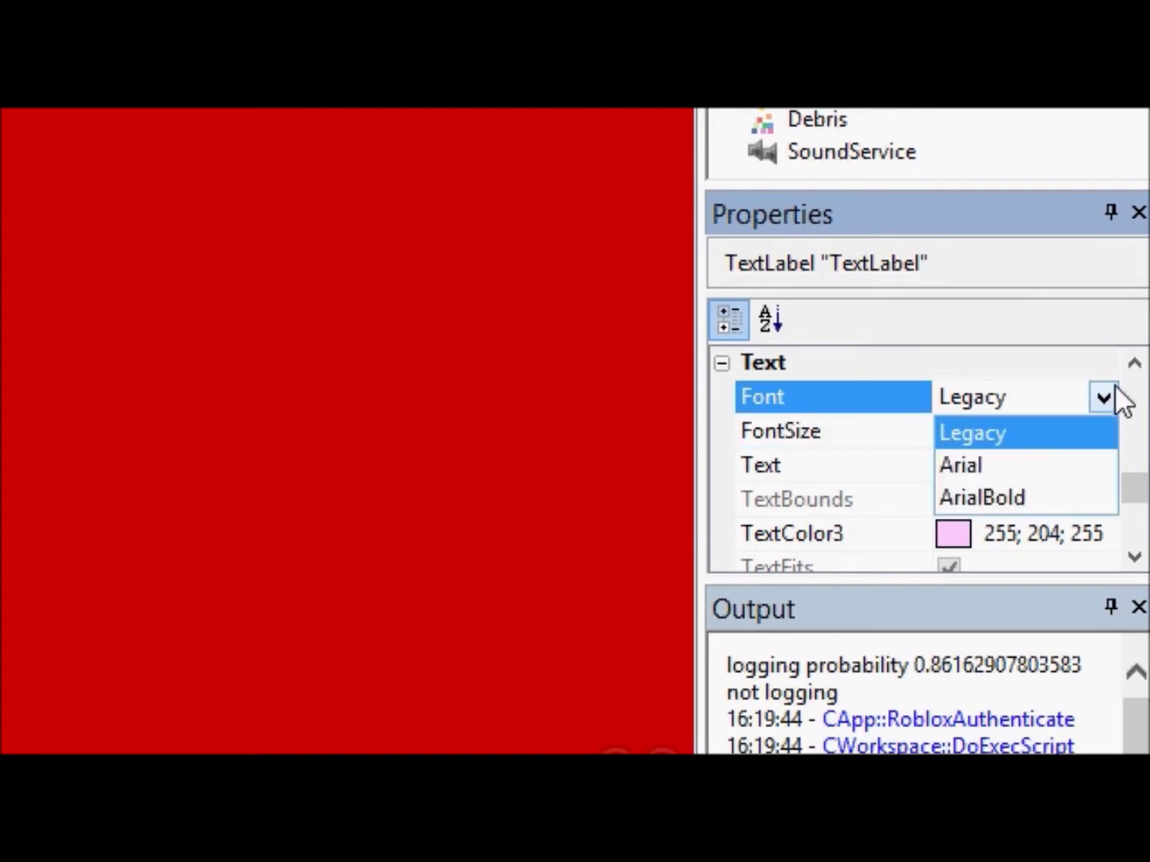
{"action": "left_click", "coordinate": [1116, 393]}
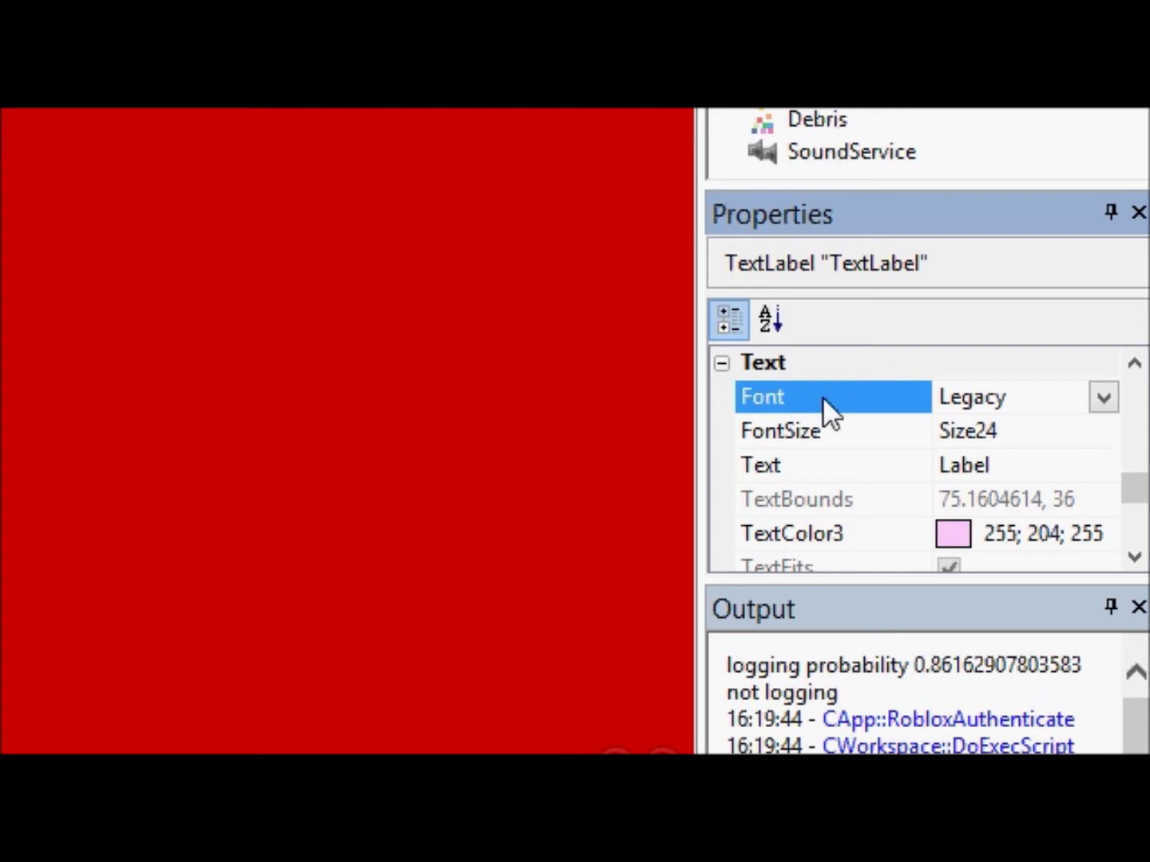
{"action": "left_click", "coordinate": [1097, 394]}
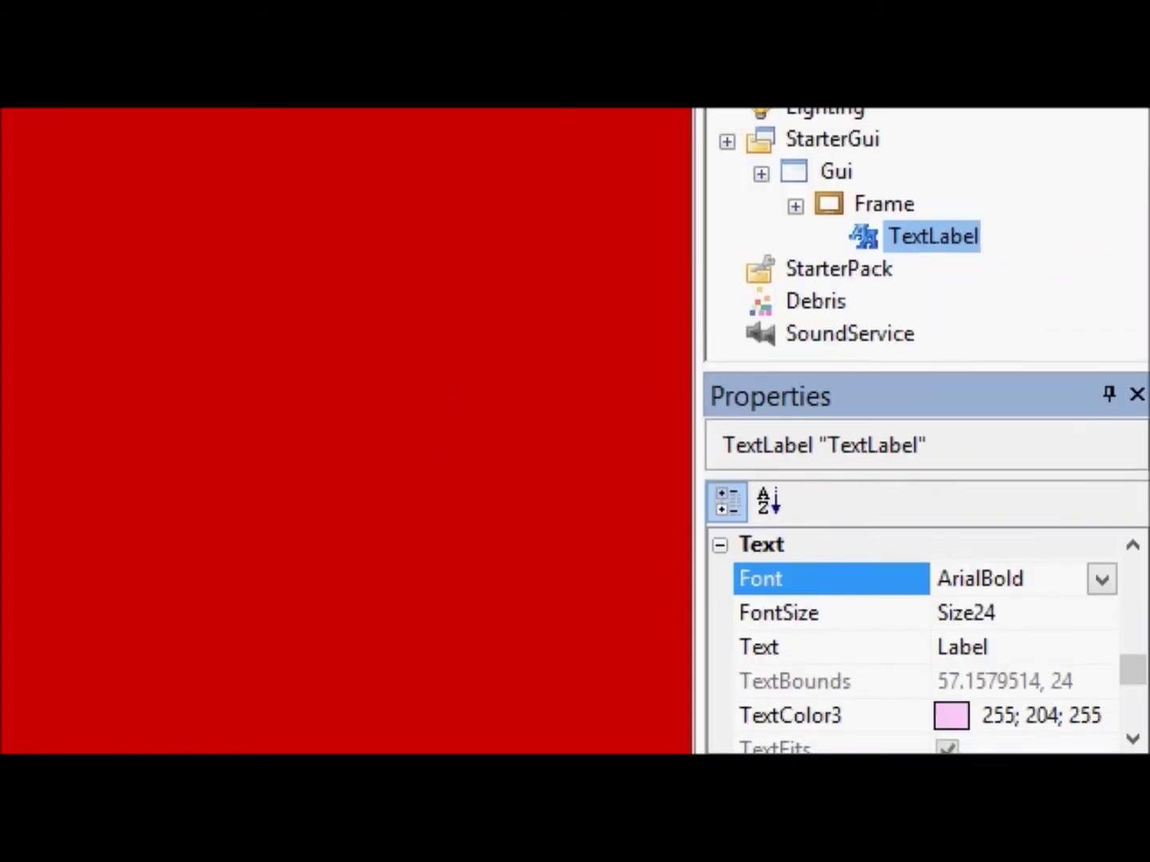
{"action": "left_click", "coordinate": [1077, 553]}
{"action": "left_click", "coordinate": [1107, 583]}
{"action": "left_click", "coordinate": [1103, 581]}
{"action": "left_click", "coordinate": [1038, 648]}
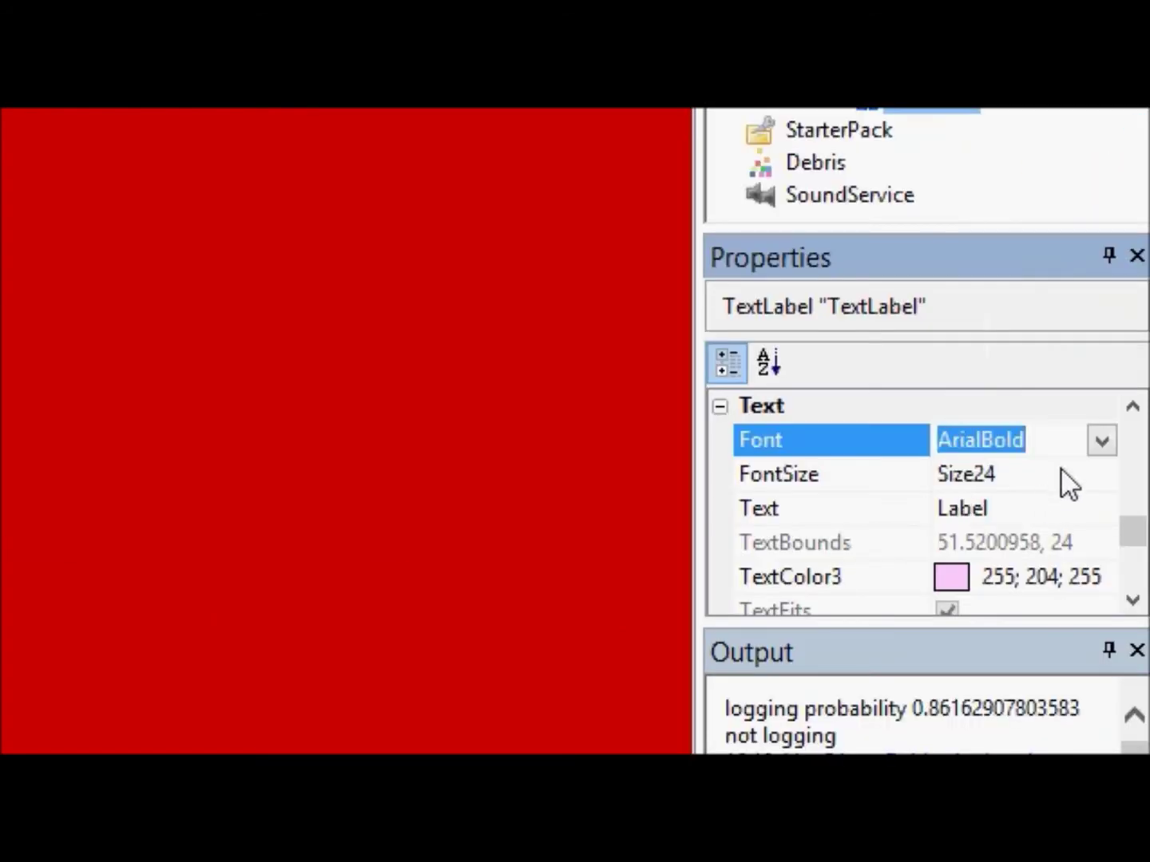
{"action": "left_click", "coordinate": [1090, 472]}
{"action": "left_click", "coordinate": [1105, 449]}
{"action": "left_click", "coordinate": [1102, 442]}
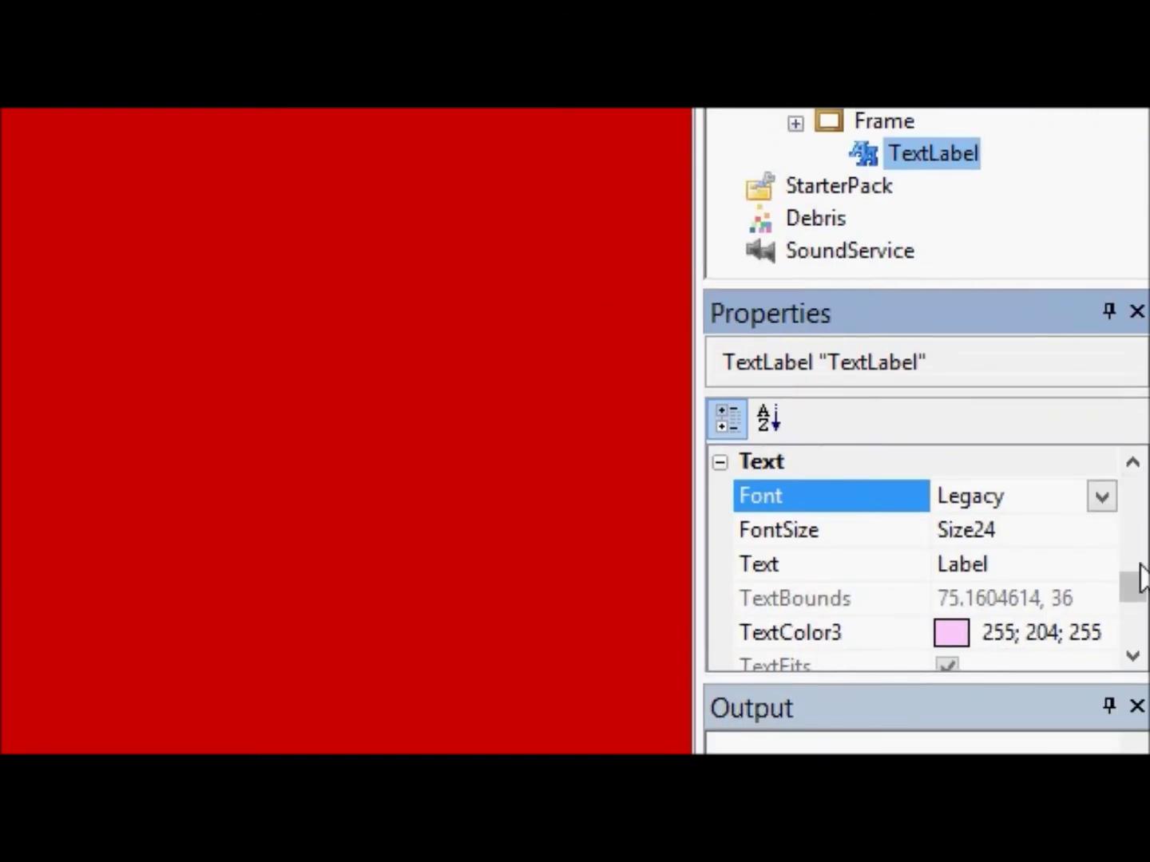
Replace the label's Text 'Label' with the creator's username
{"action": "left_click_drag", "start_coordinate": [1142, 575], "coordinate": [1139, 616]}
{"action": "left_click", "coordinate": [1024, 530]}
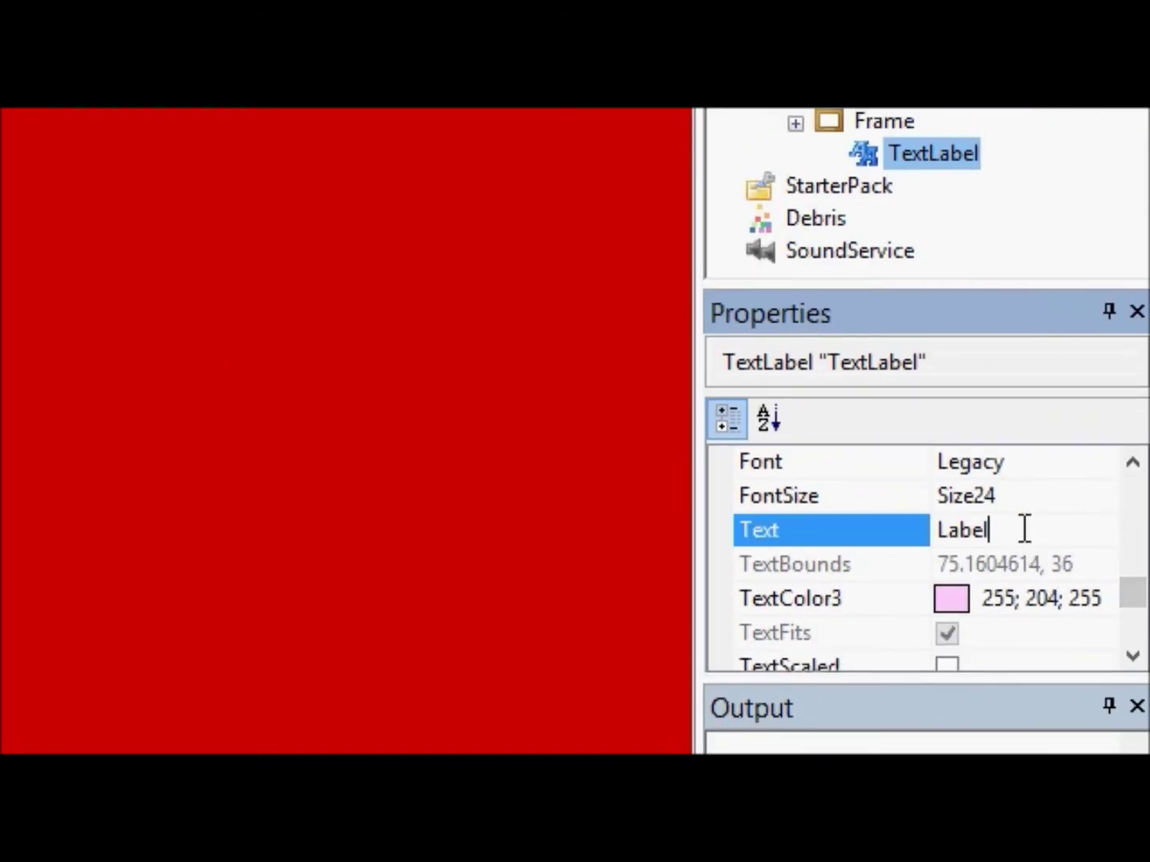
{"action": "left_click_drag", "start_coordinate": [1024, 529], "coordinate": [929, 523]}
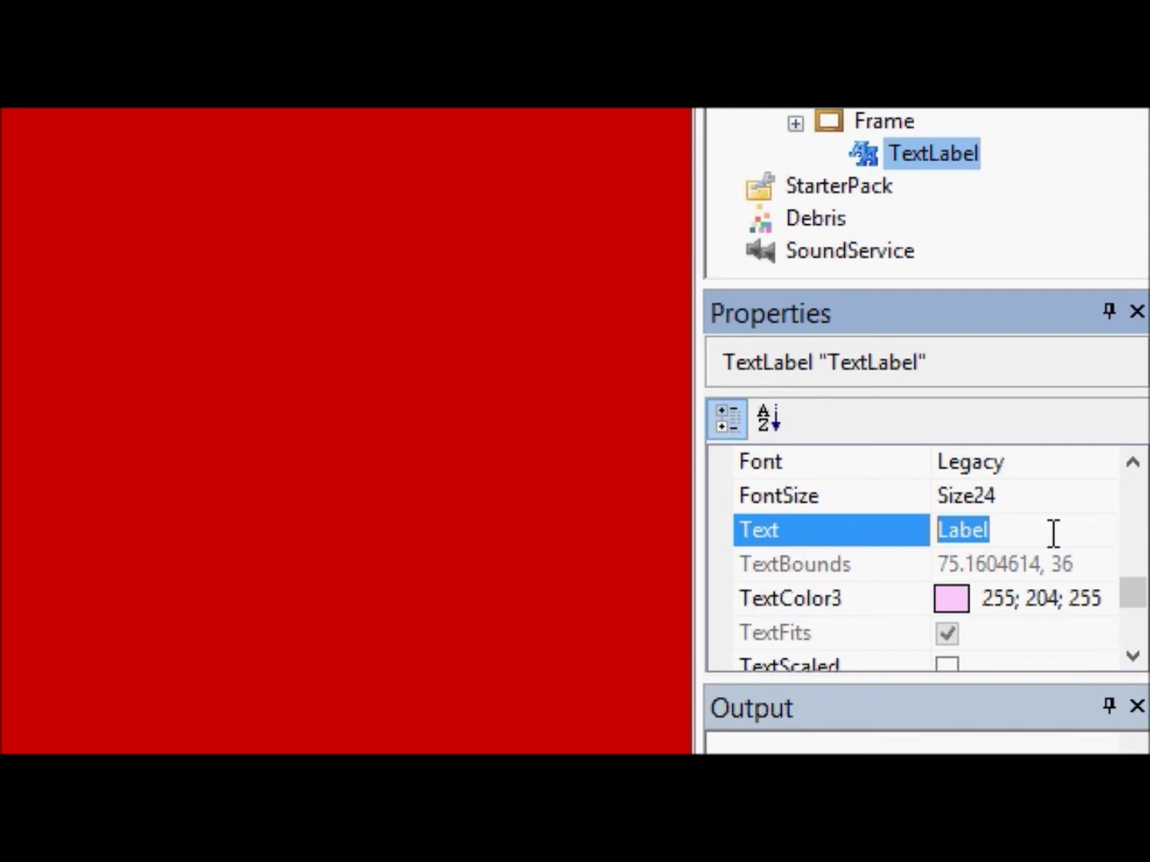
{"action": "type", "text": "BBALLER1"}
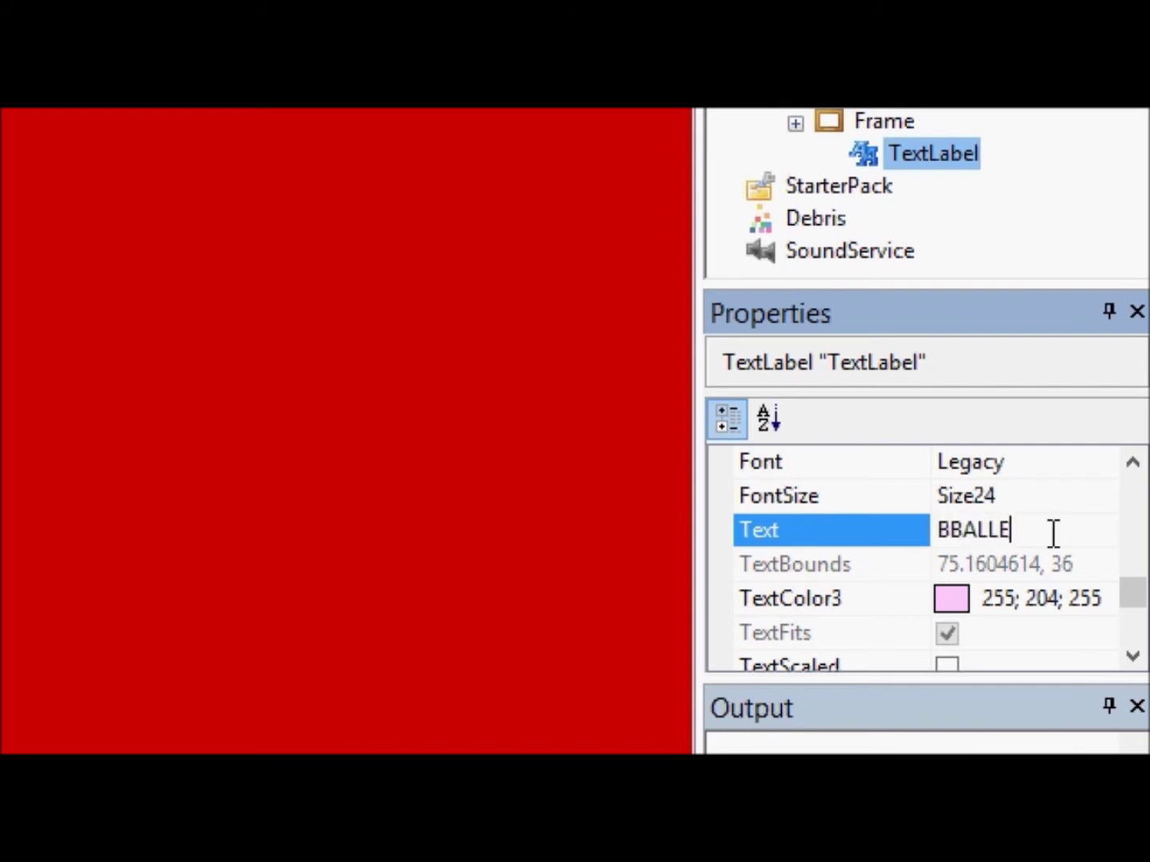
{"action": "type", "text": "3SN"}
{"action": "key", "text": "Return"}
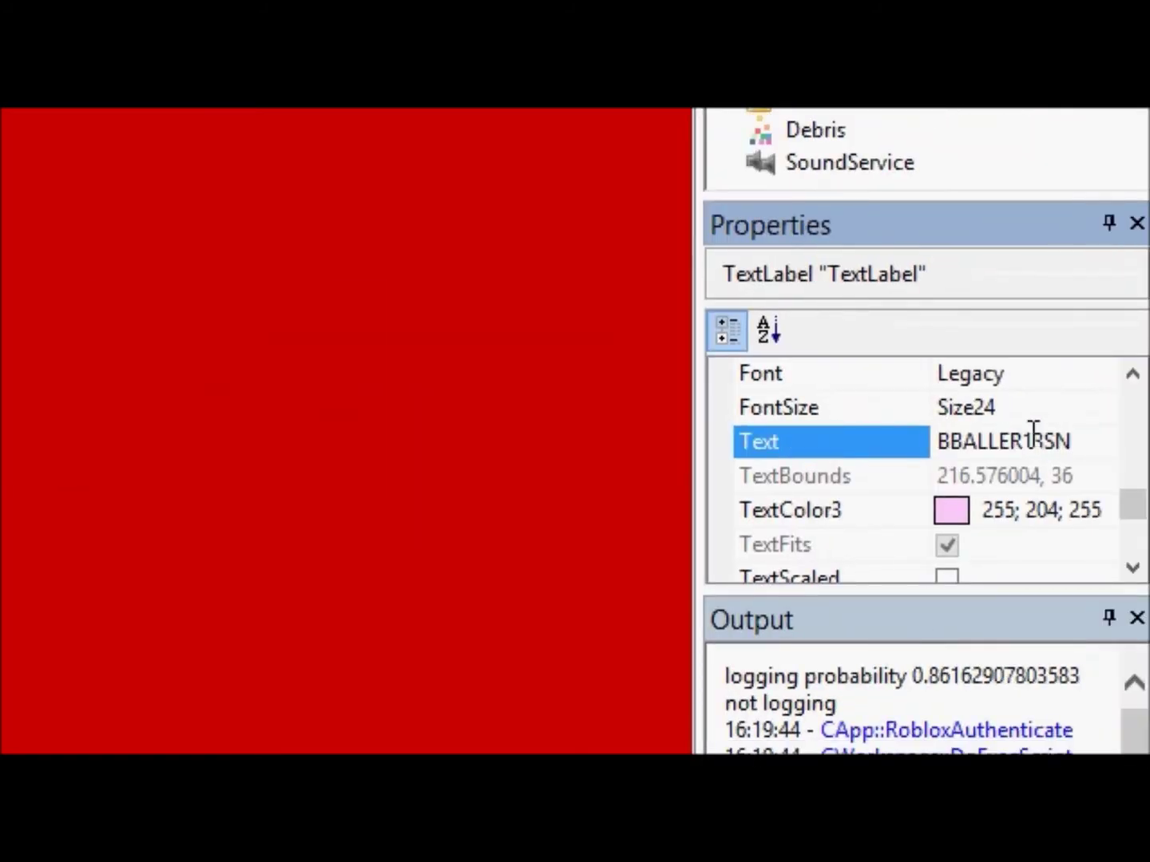
Edit the TextColor3 value to light pink 255; 204; 255
{"action": "left_click_drag", "start_coordinate": [1082, 499], "coordinate": [1130, 515]}
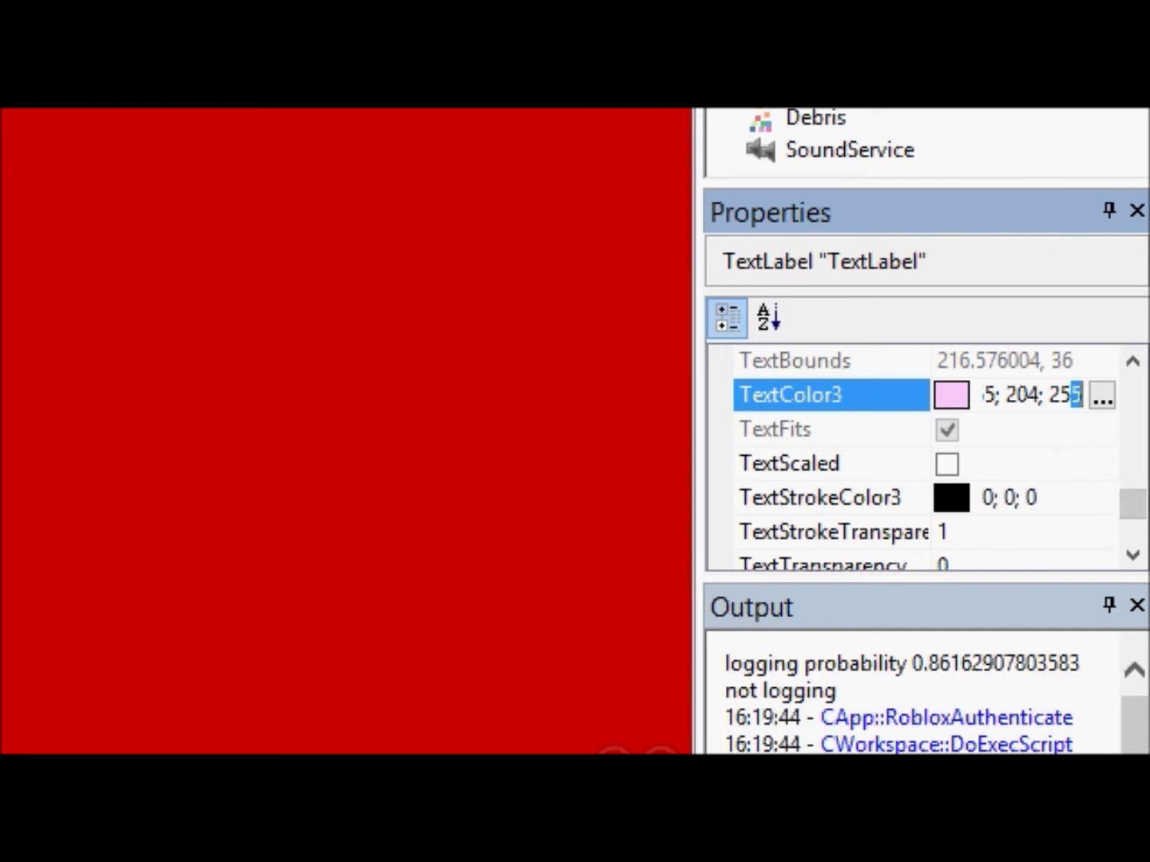
{"action": "left_click_drag", "start_coordinate": [1135, 503], "coordinate": [1136, 519]}
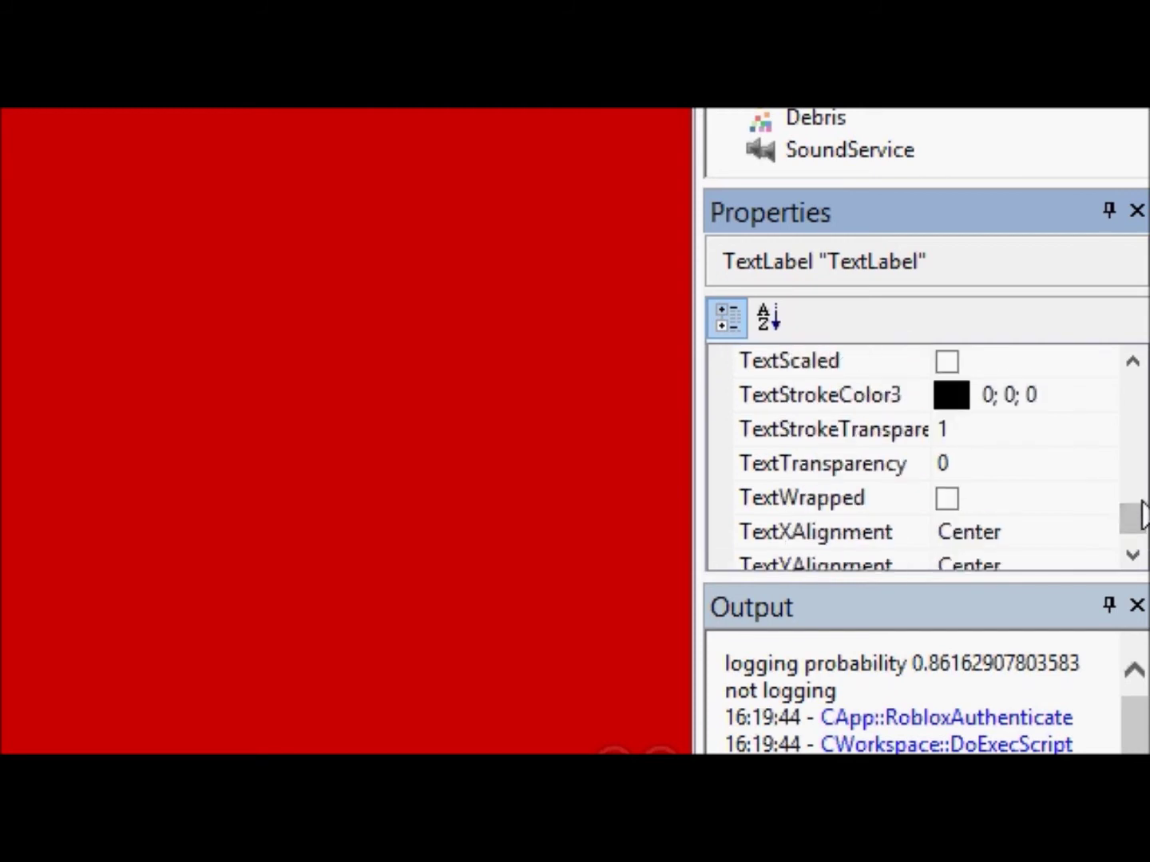
{"action": "left_click_drag", "start_coordinate": [1142, 513], "coordinate": [1108, 435]}
Change the Size X scale to 0.3 and the Position X scale to 0.35
{"action": "left_click", "coordinate": [968, 462]}
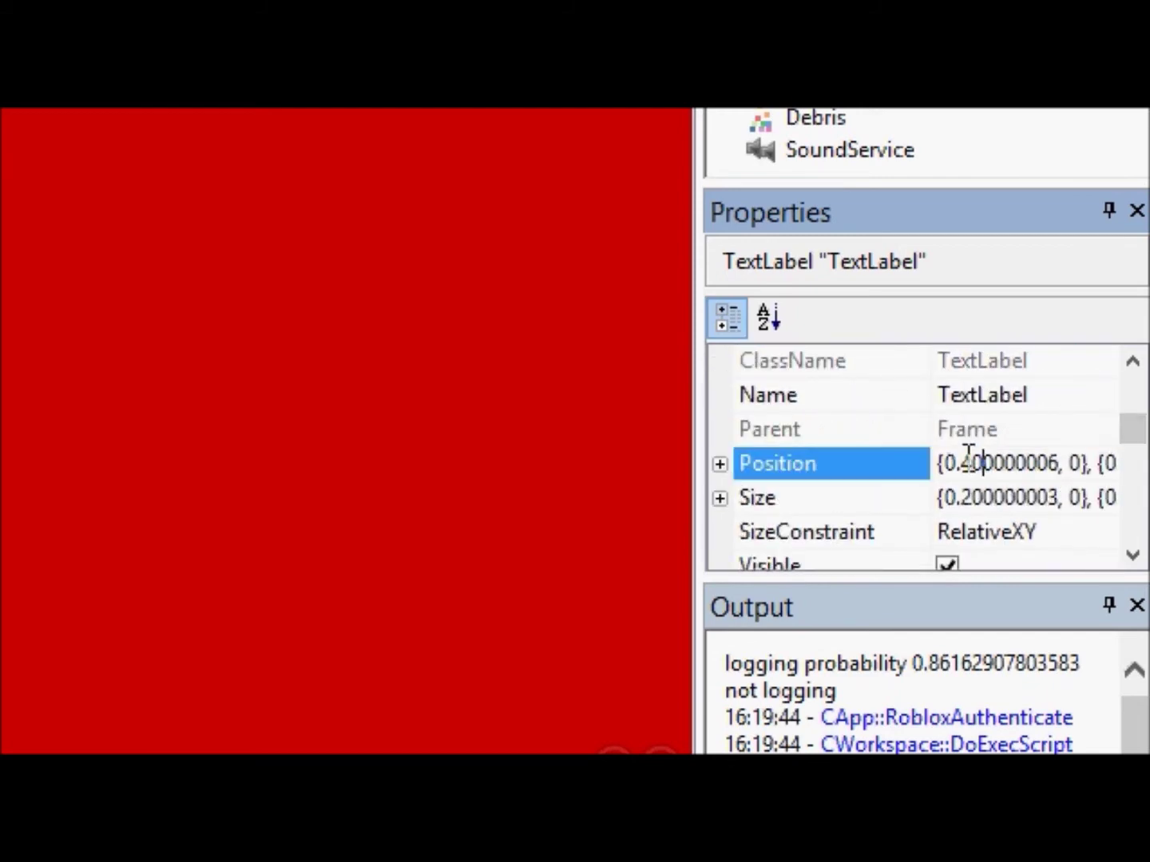
{"action": "left_click", "coordinate": [965, 498]}
{"action": "left_click_drag", "start_coordinate": [960, 498], "coordinate": [1061, 488]}
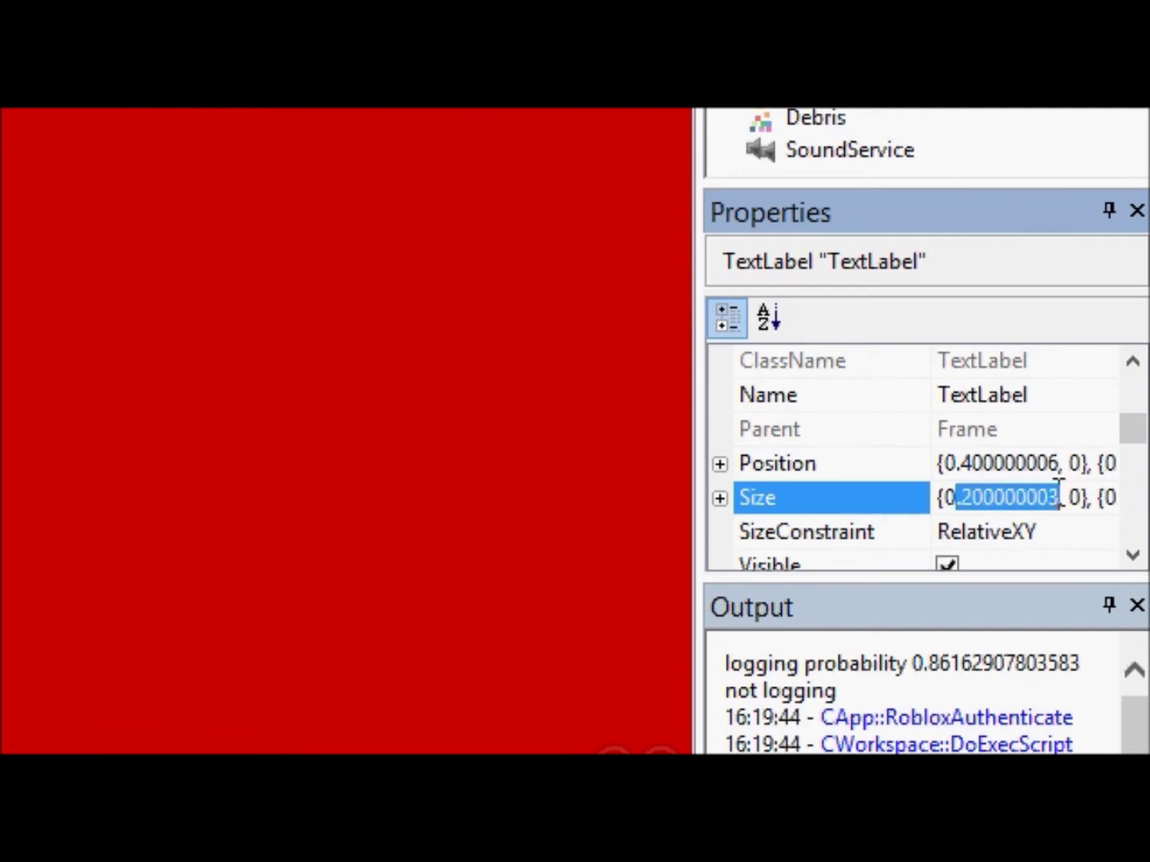
{"action": "type", "text": ".3, 0},"}
{"action": "key", "text": "Return"}
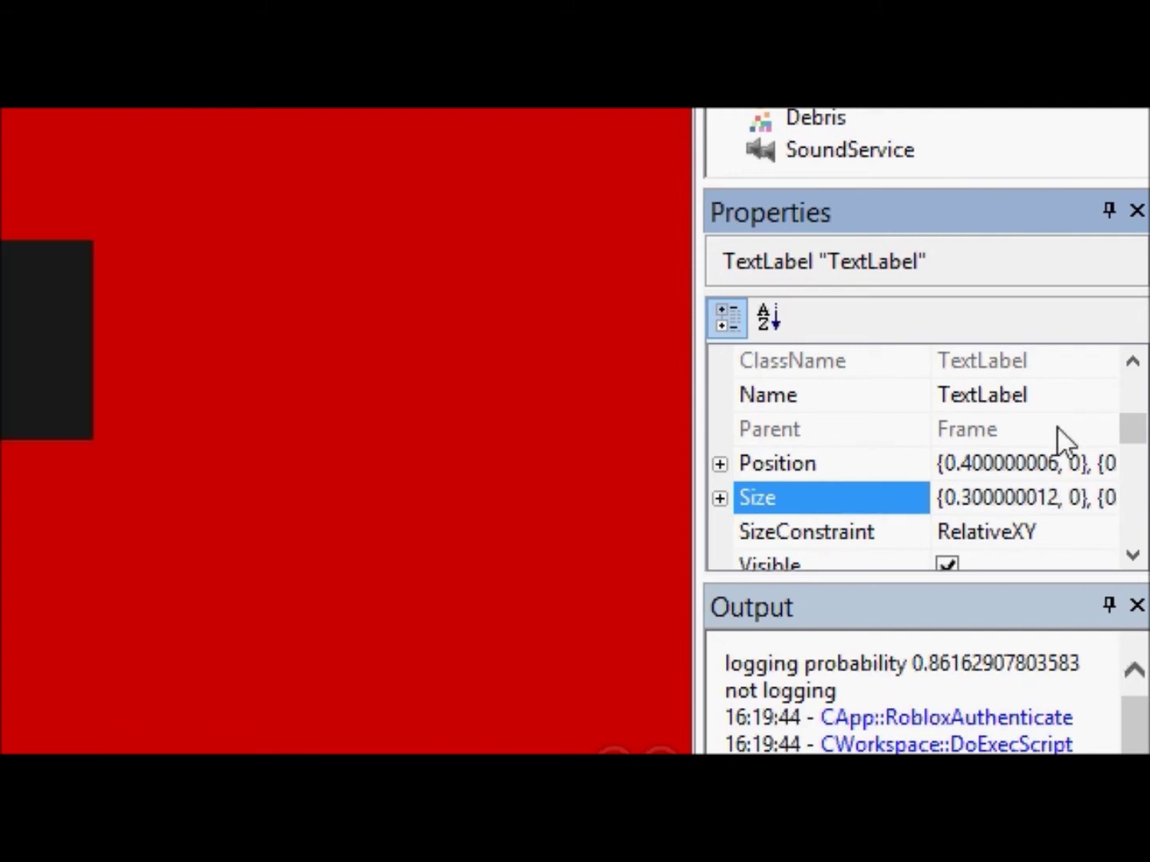
{"action": "left_click", "coordinate": [970, 467]}
{"action": "left_click_drag", "start_coordinate": [962, 462], "coordinate": [1056, 444]}
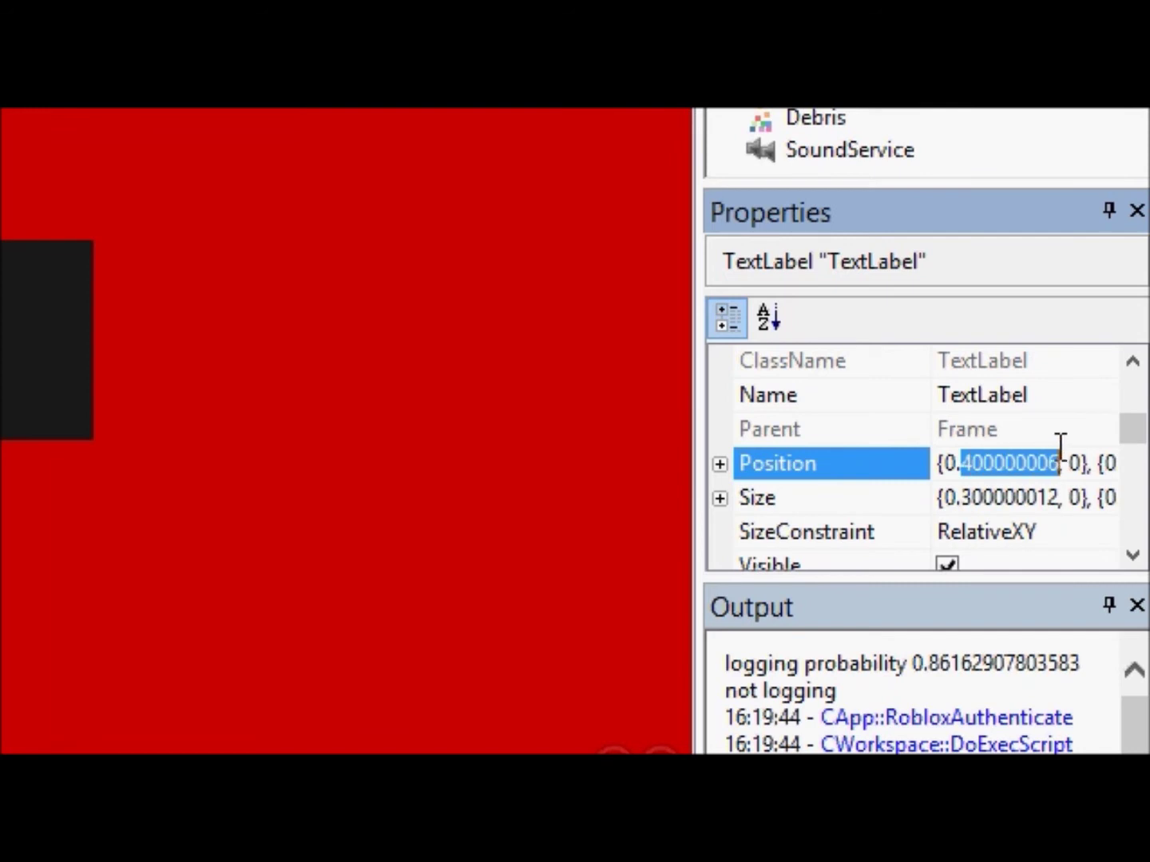
{"action": "type", "text": "35"}
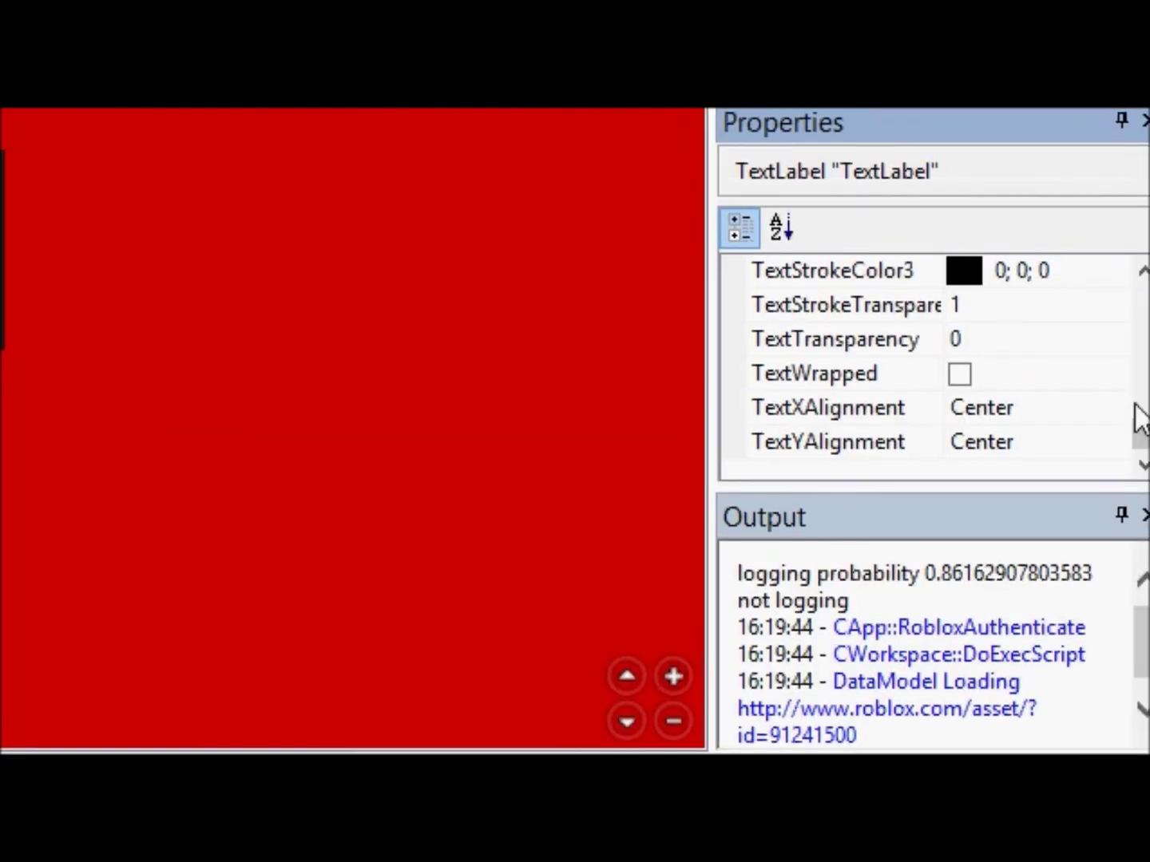
Set TextXAlignment to Left so the text anchors to the label's left edge
{"action": "left_click", "coordinate": [1135, 413]}
{"action": "left_click", "coordinate": [1125, 415]}
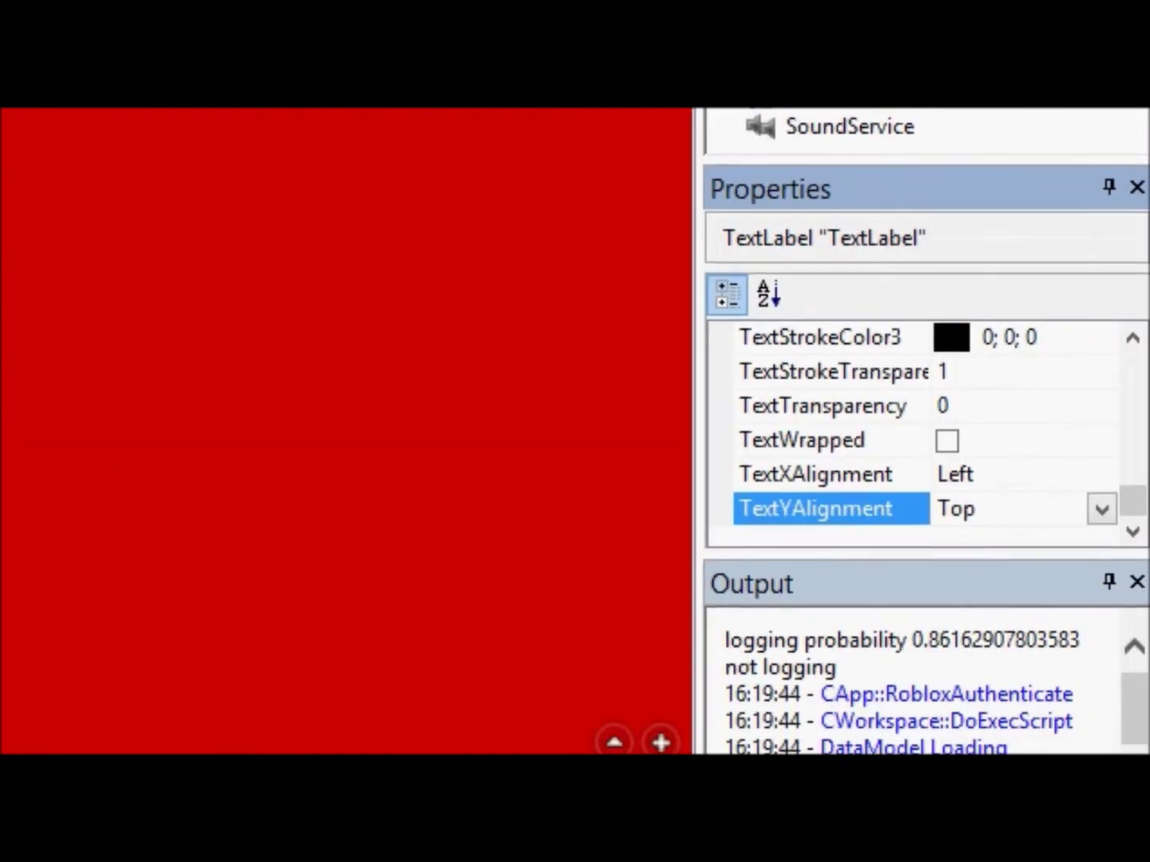
Replace the label text with a self-introduction ending 'Subscribe to me on YouTube and follow me on Twitter.'
{"action": "left_click_drag", "start_coordinate": [1134, 496], "coordinate": [1132, 469]}
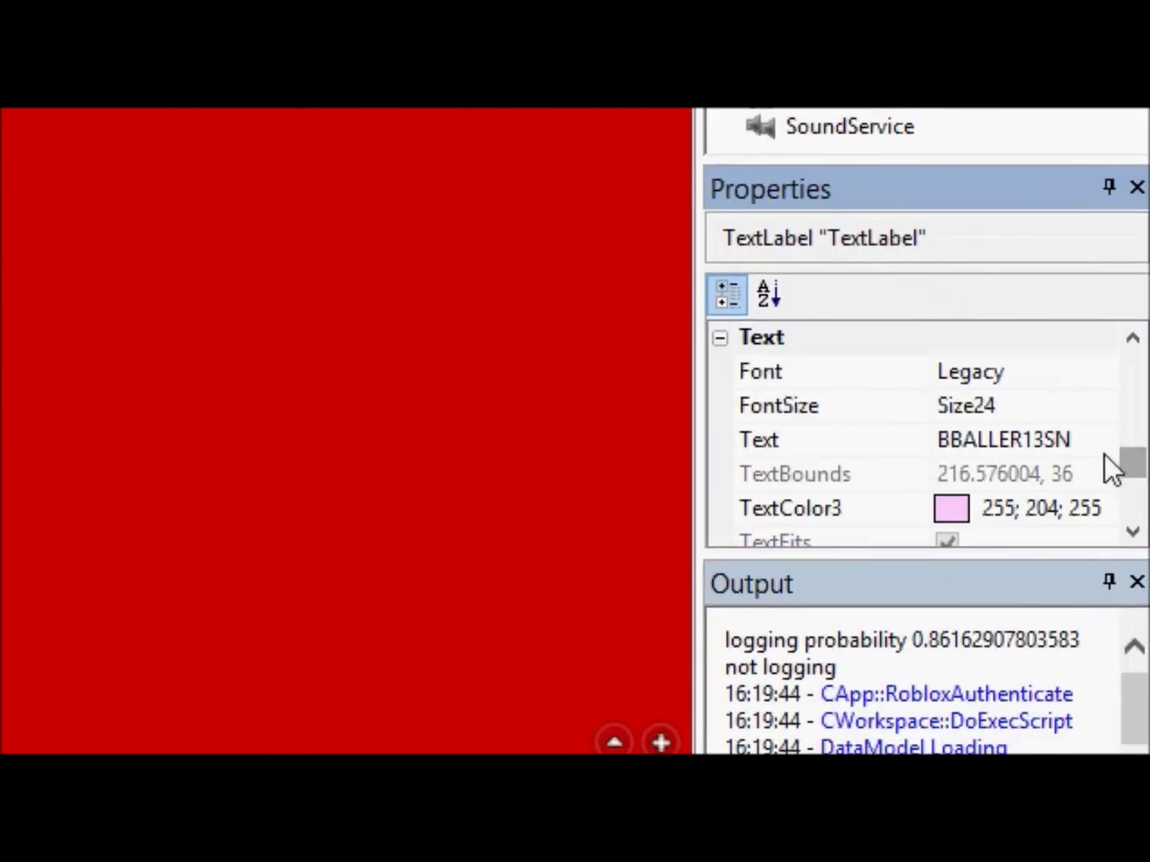
{"action": "left_click", "coordinate": [830, 439]}
{"action": "type", "text": "I am"}
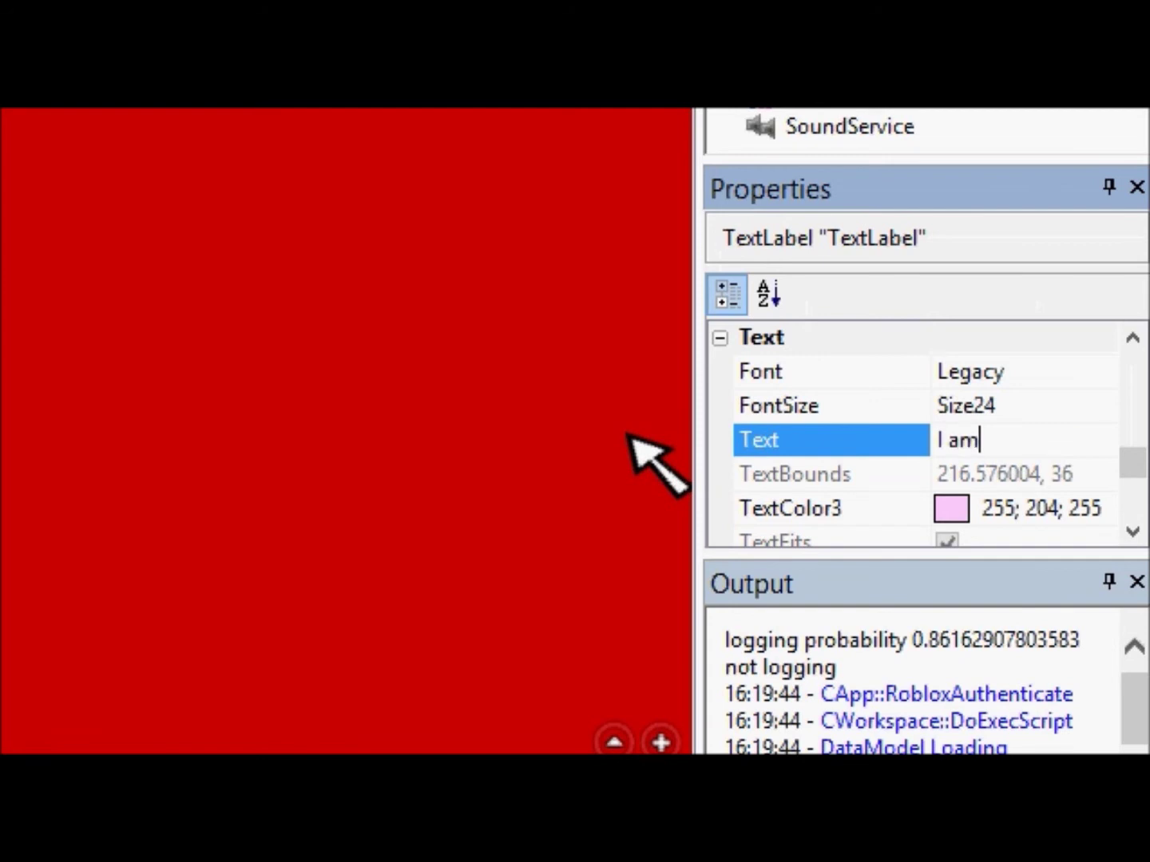
{"action": "type", "text": " bballer13sn and I awesm"}
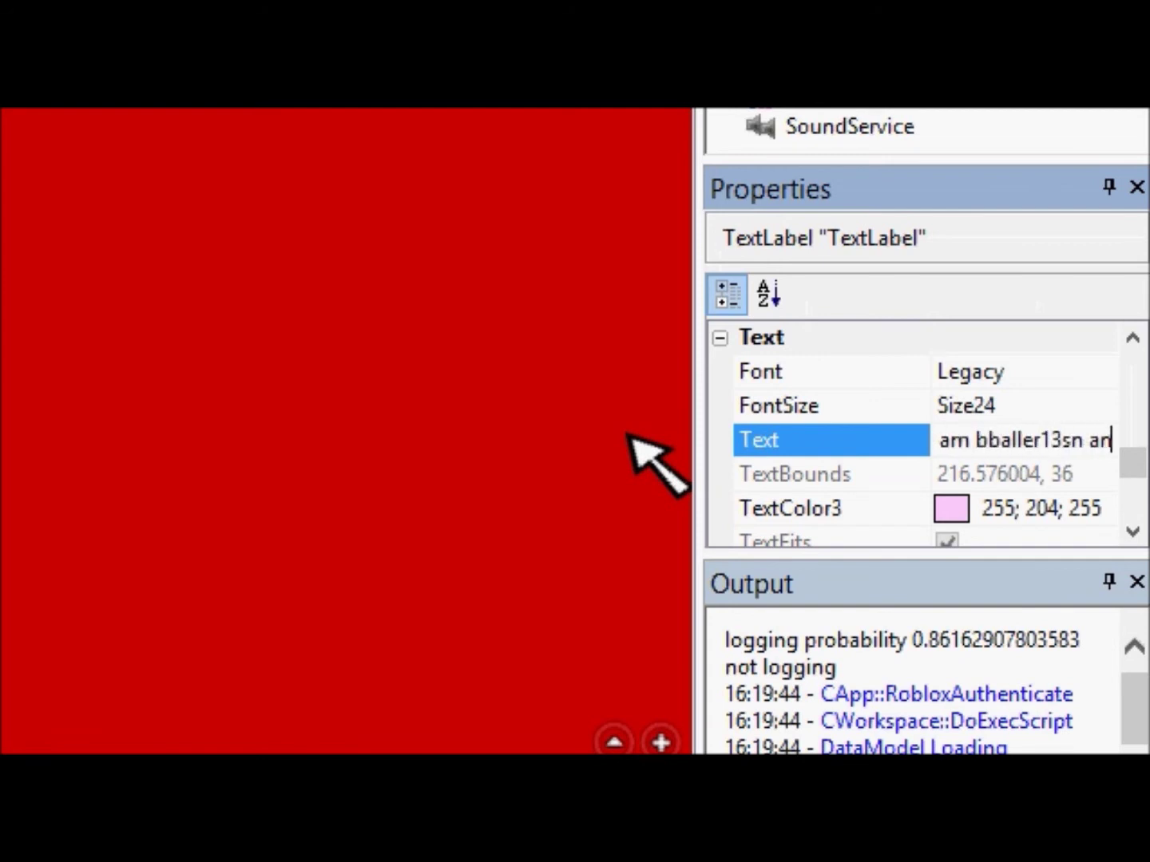
{"action": "key", "text": "BackSpace"}
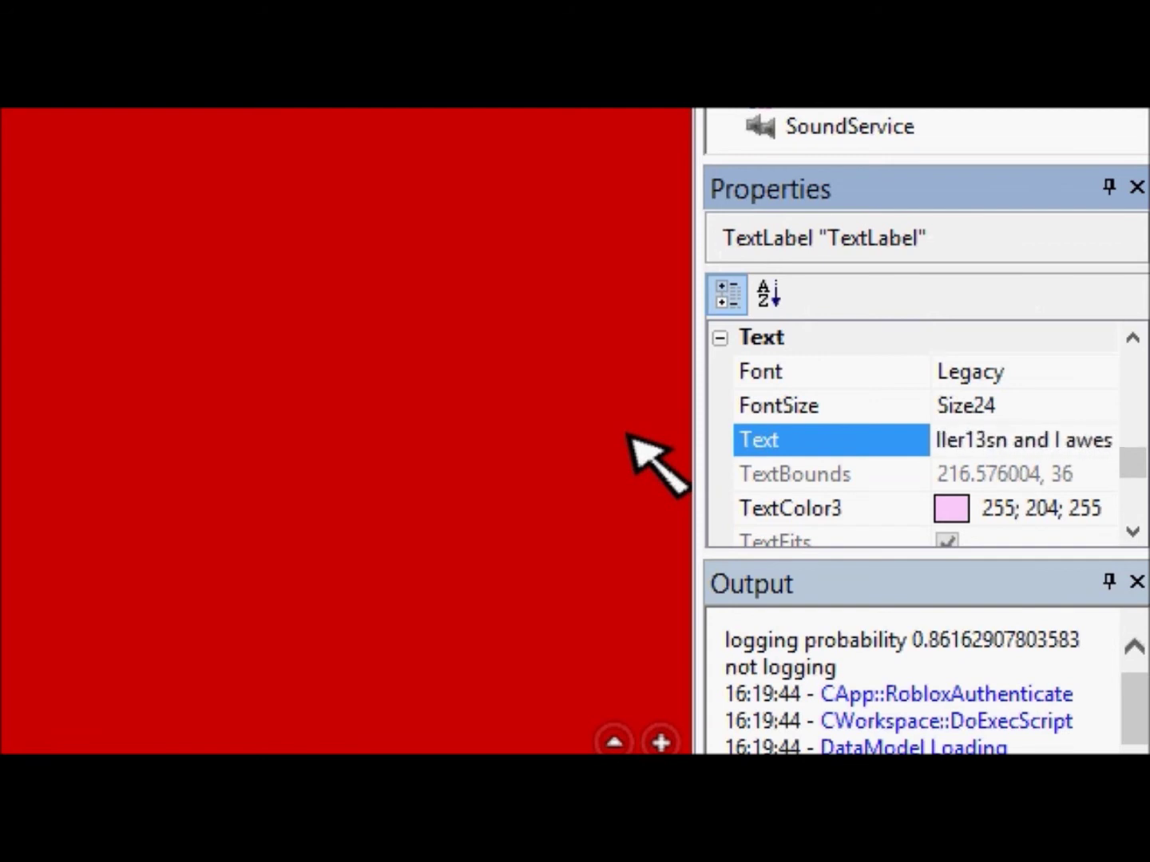
{"action": "type", "text": "ome. Fo"}
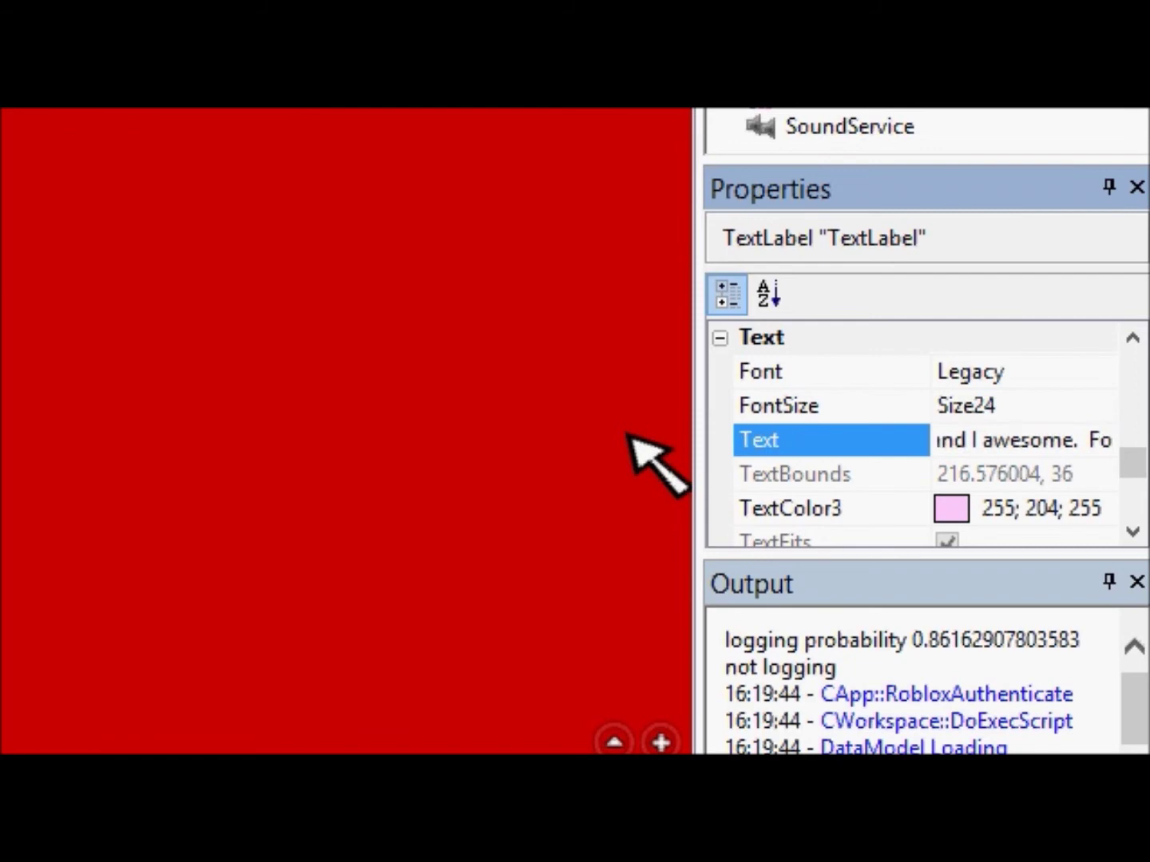
{"action": "key", "text": "BackSpace"}
{"action": "key", "text": "BackSpace"}
{"action": "type", "text": "Subscribe to me on"}
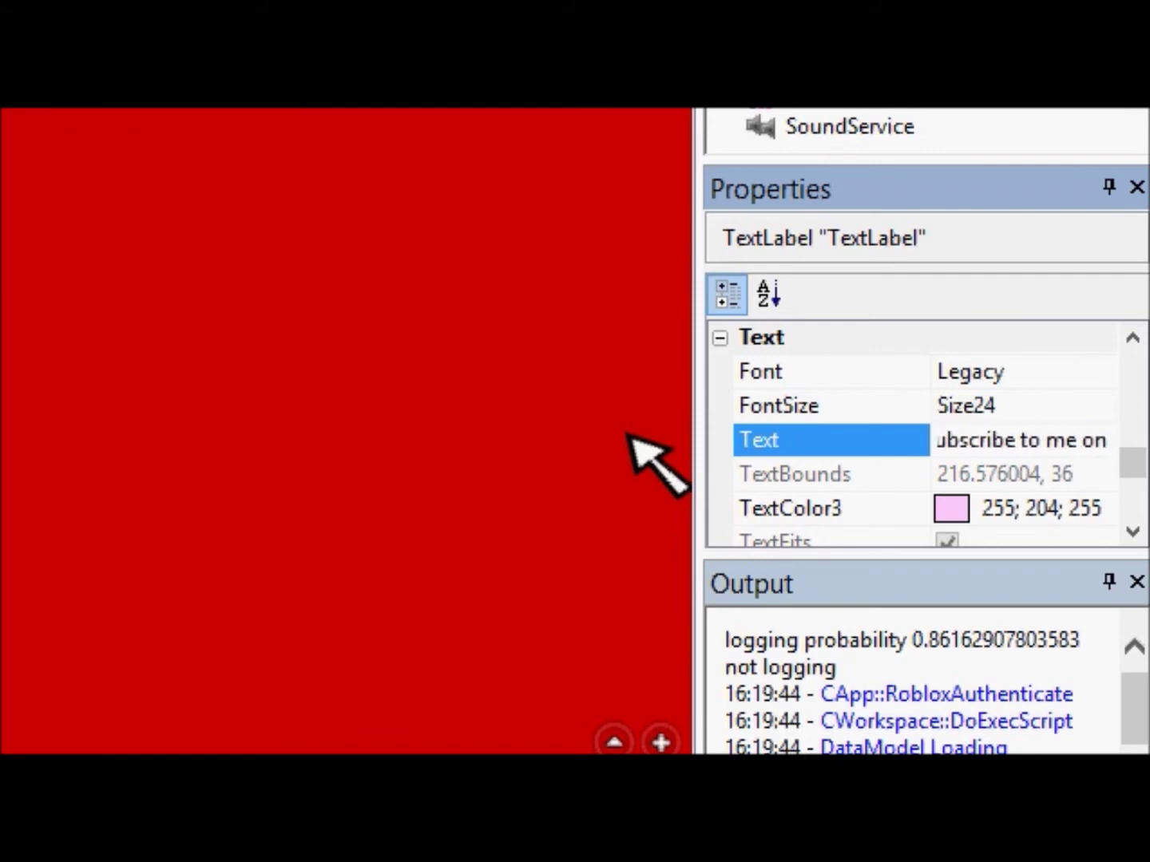
{"action": "type", "text": " YouTube and fo"}
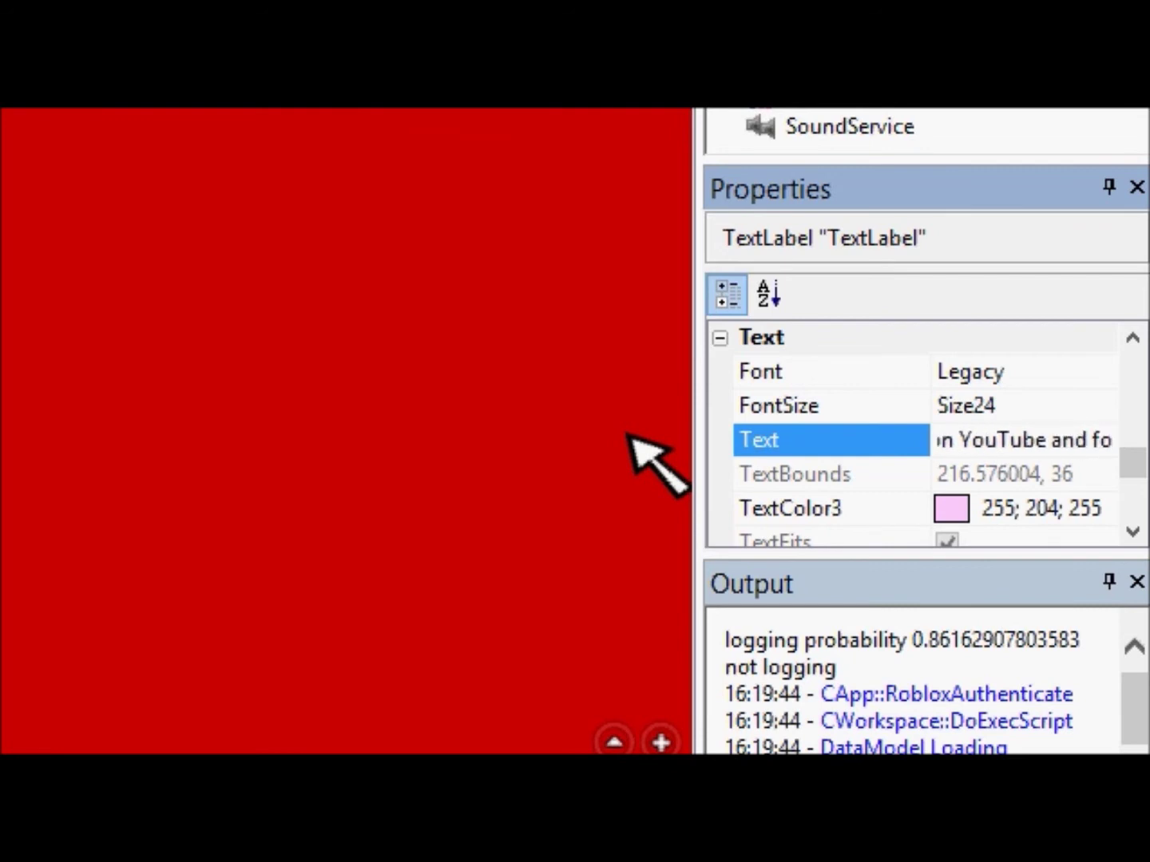
{"action": "type", "text": "llow me on Twitter."}
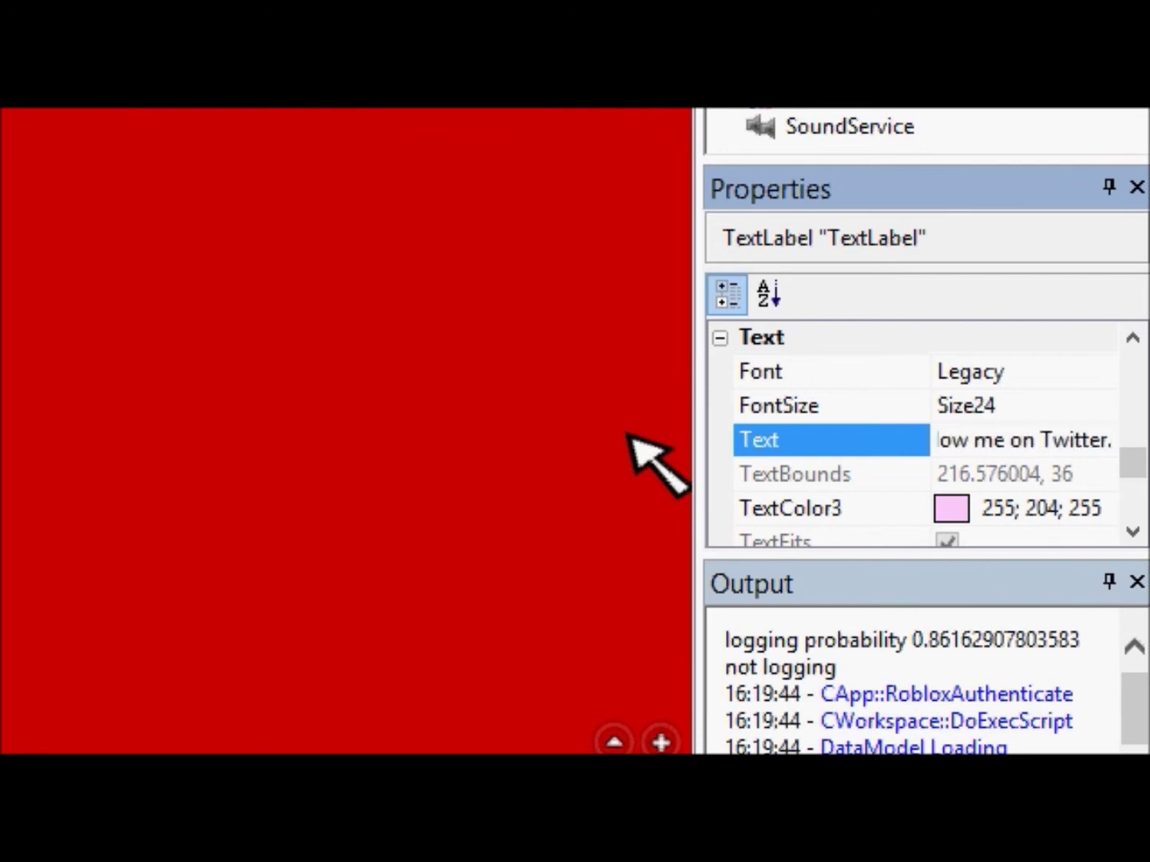
{"action": "key", "text": "Return"}
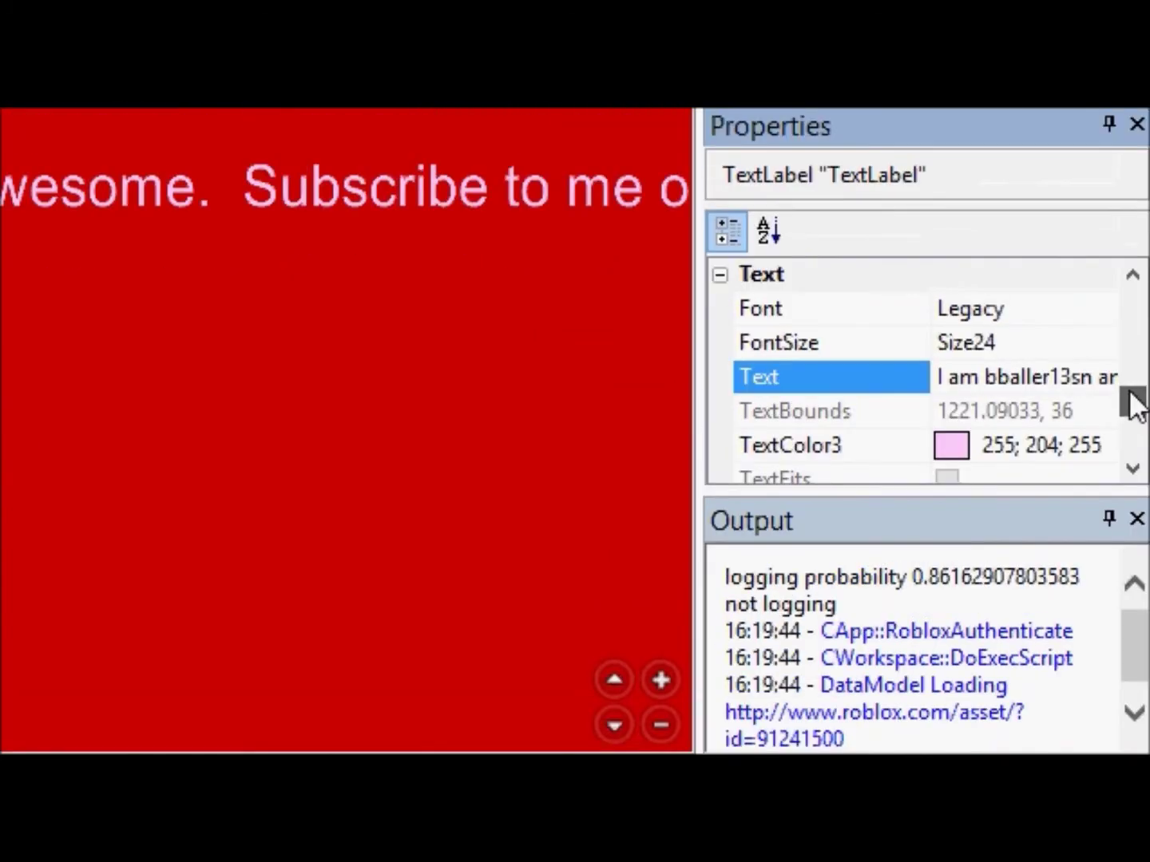
Turn on TextWrapped so the long sentence breaks into lines inside the grey box
{"action": "left_click_drag", "start_coordinate": [1132, 403], "coordinate": [1135, 414]}
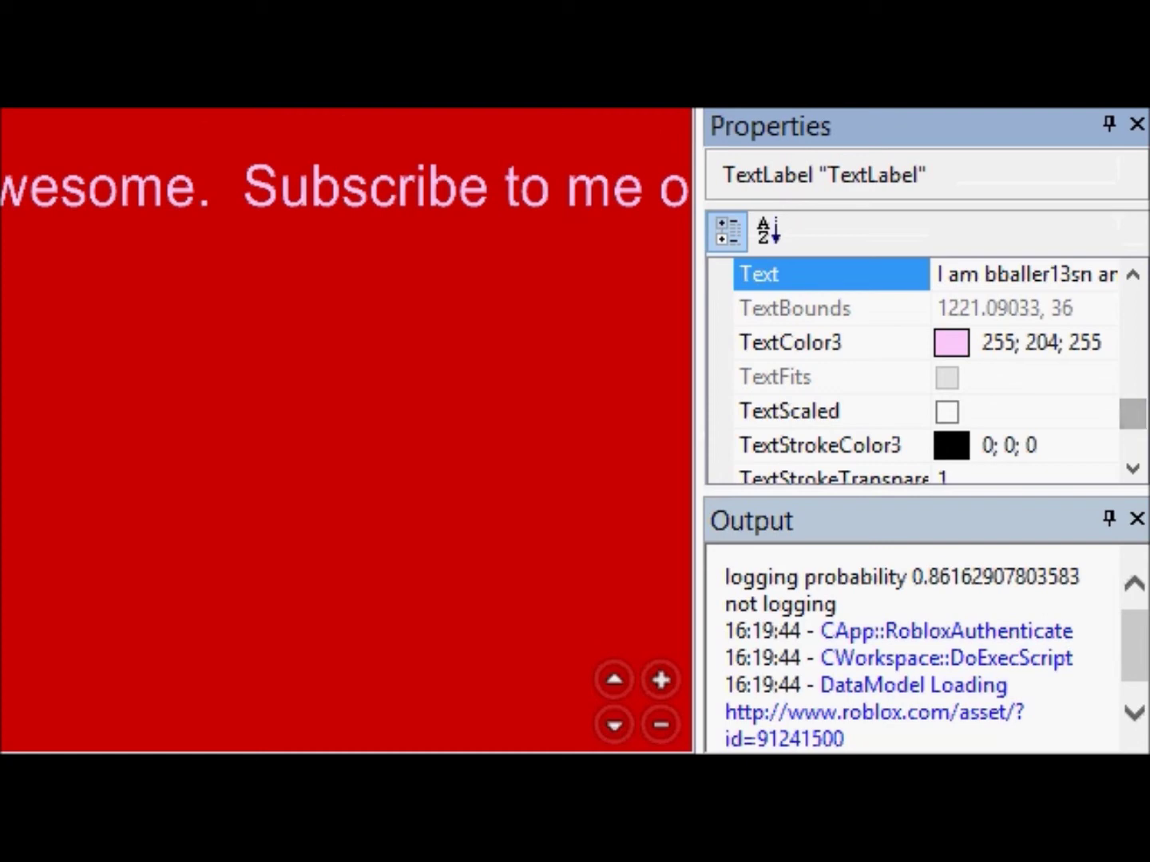
{"action": "scroll", "coordinate": [1129, 411], "scroll_direction": "up", "scroll_amount": 2}
{"action": "scroll", "coordinate": [958, 383], "scroll_direction": "down", "scroll_amount": 4}
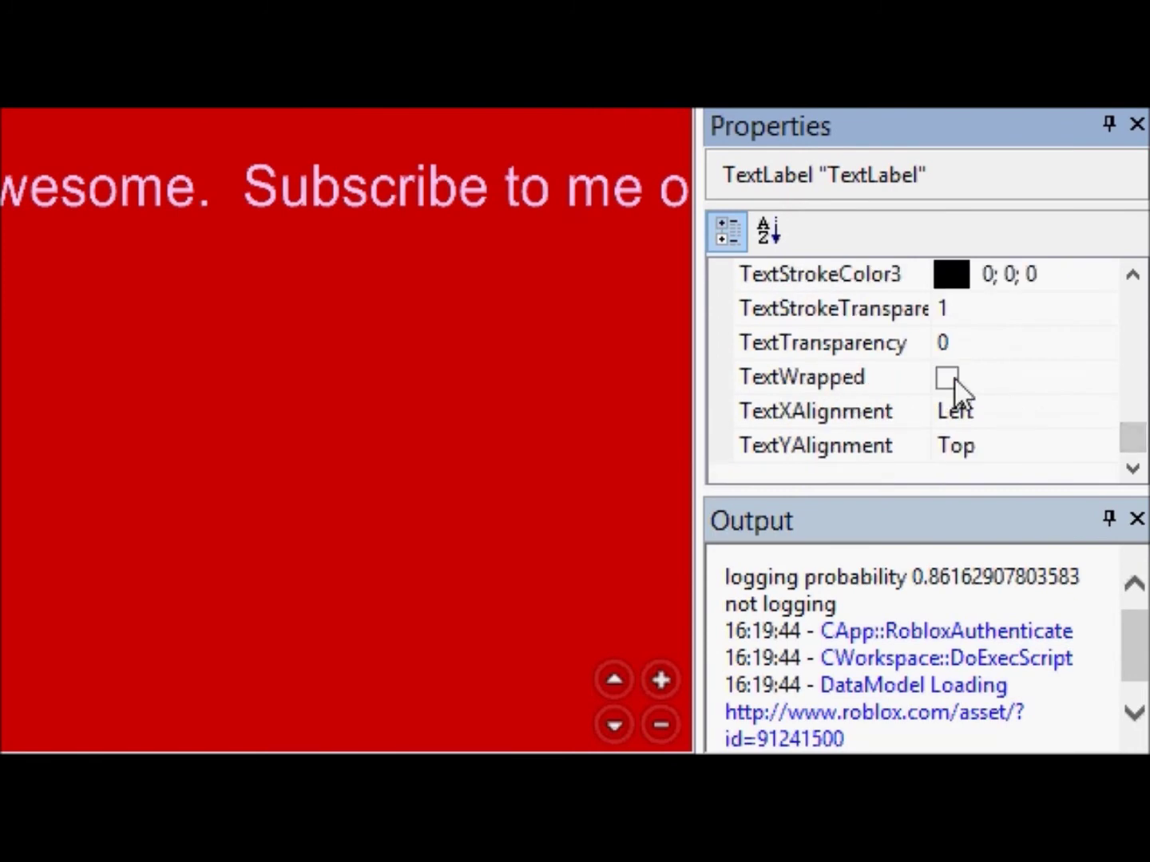
{"action": "left_click", "coordinate": [947, 378]}
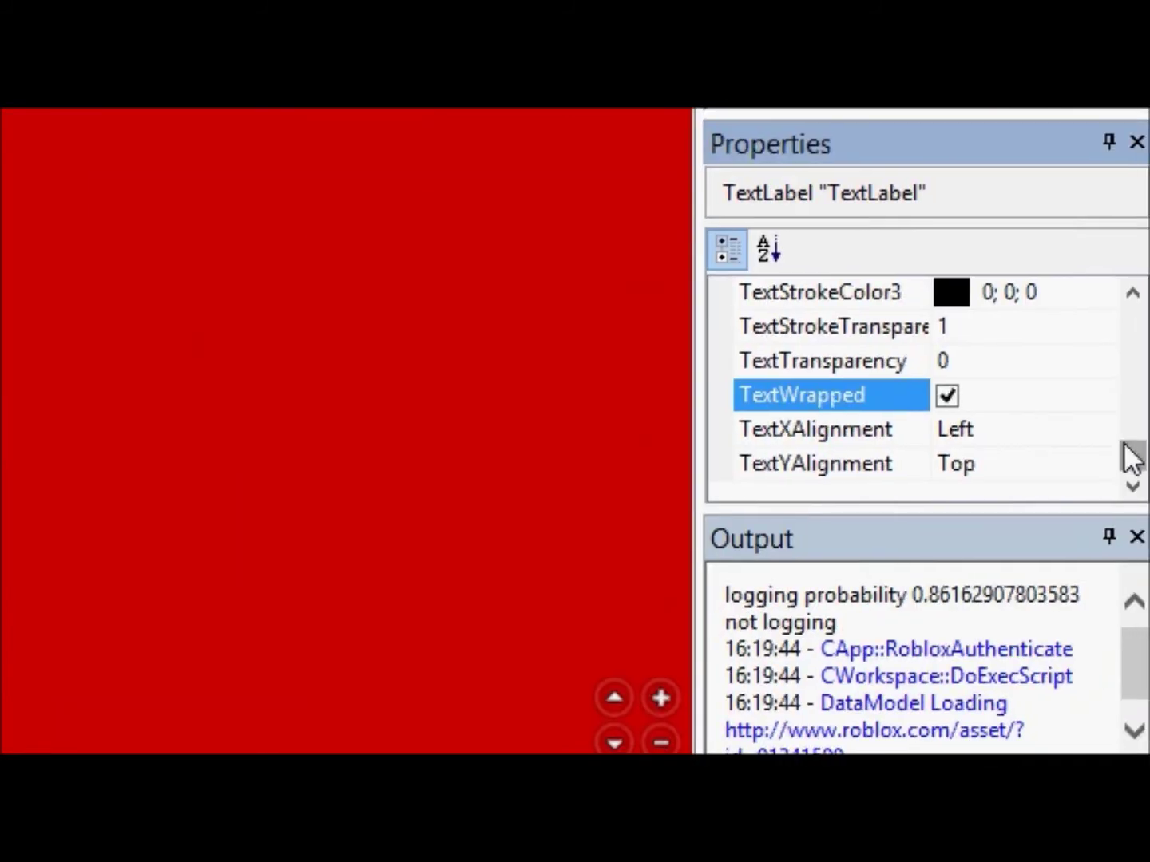
Try FontSize Size10, then settle on Size18 for the label's text
{"action": "left_click_drag", "start_coordinate": [1133, 459], "coordinate": [1129, 418]}
{"action": "left_click", "coordinate": [1110, 397]}
{"action": "left_click", "coordinate": [1101, 396]}
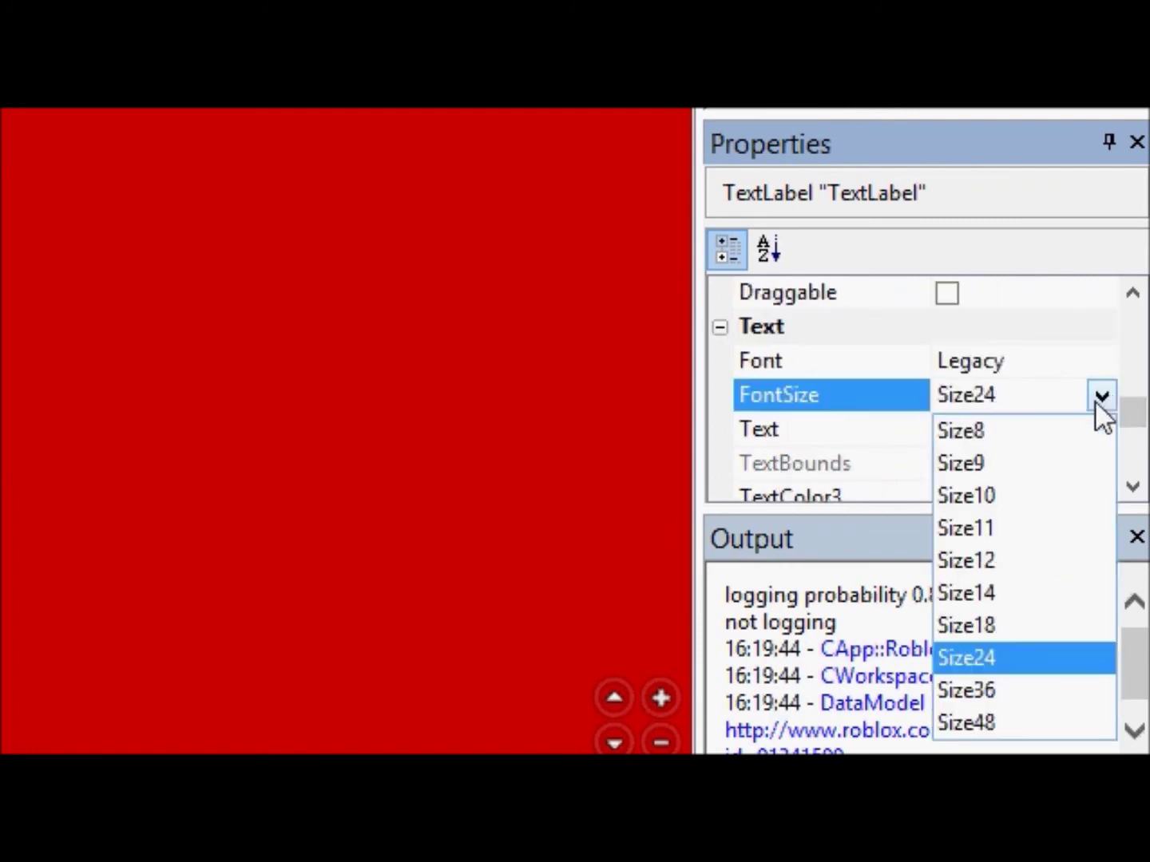
{"action": "left_click", "coordinate": [1017, 492]}
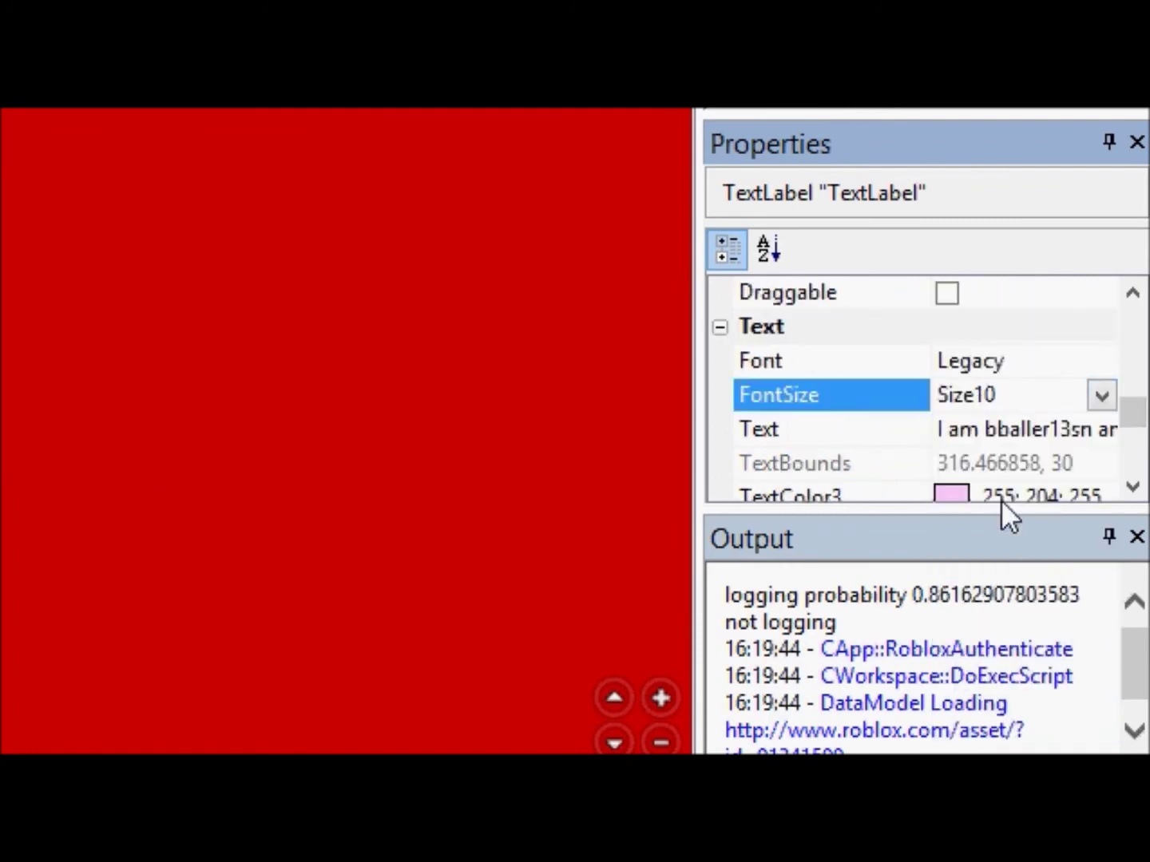
{"action": "left_click", "coordinate": [1101, 397]}
{"action": "left_click", "coordinate": [993, 623]}
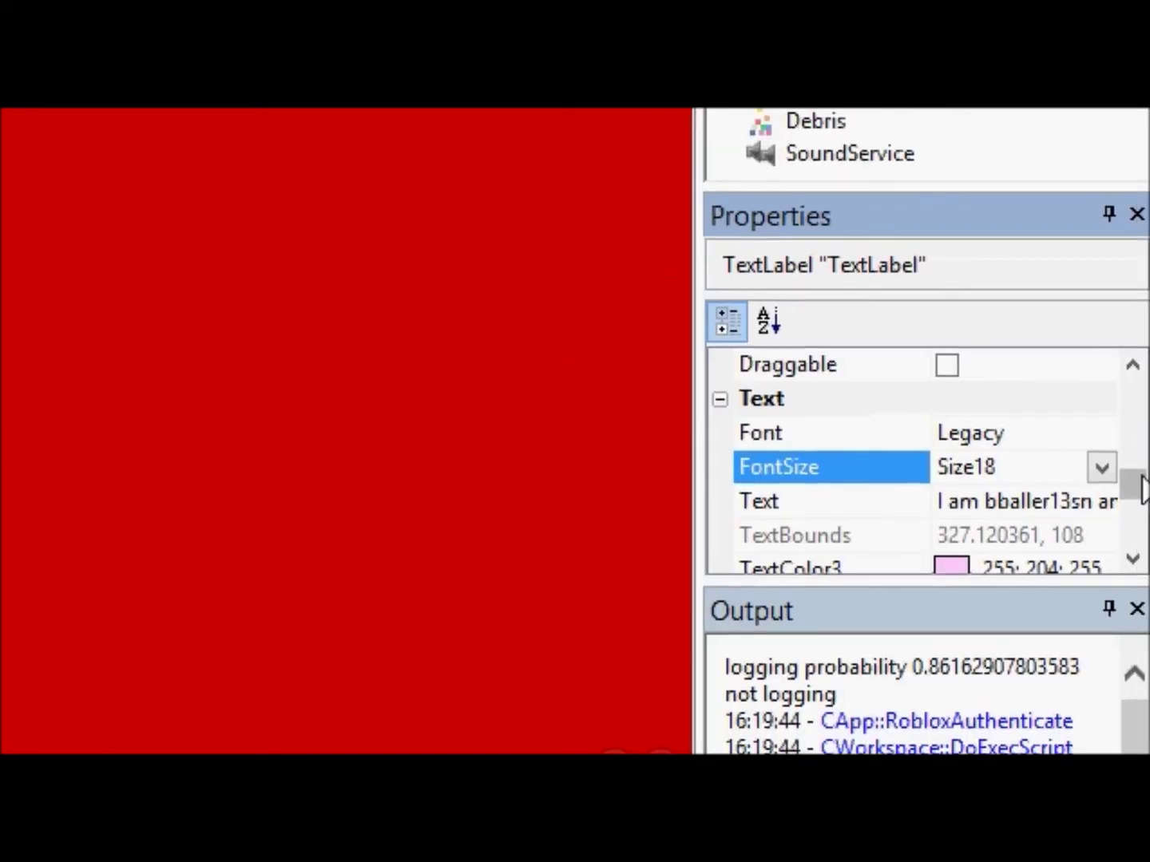
Set the label's TextXAlignment to Right
{"action": "left_click_drag", "start_coordinate": [1132, 485], "coordinate": [1132, 529]}
{"action": "left_click", "coordinate": [1108, 510]}
{"action": "left_click", "coordinate": [1103, 503]}
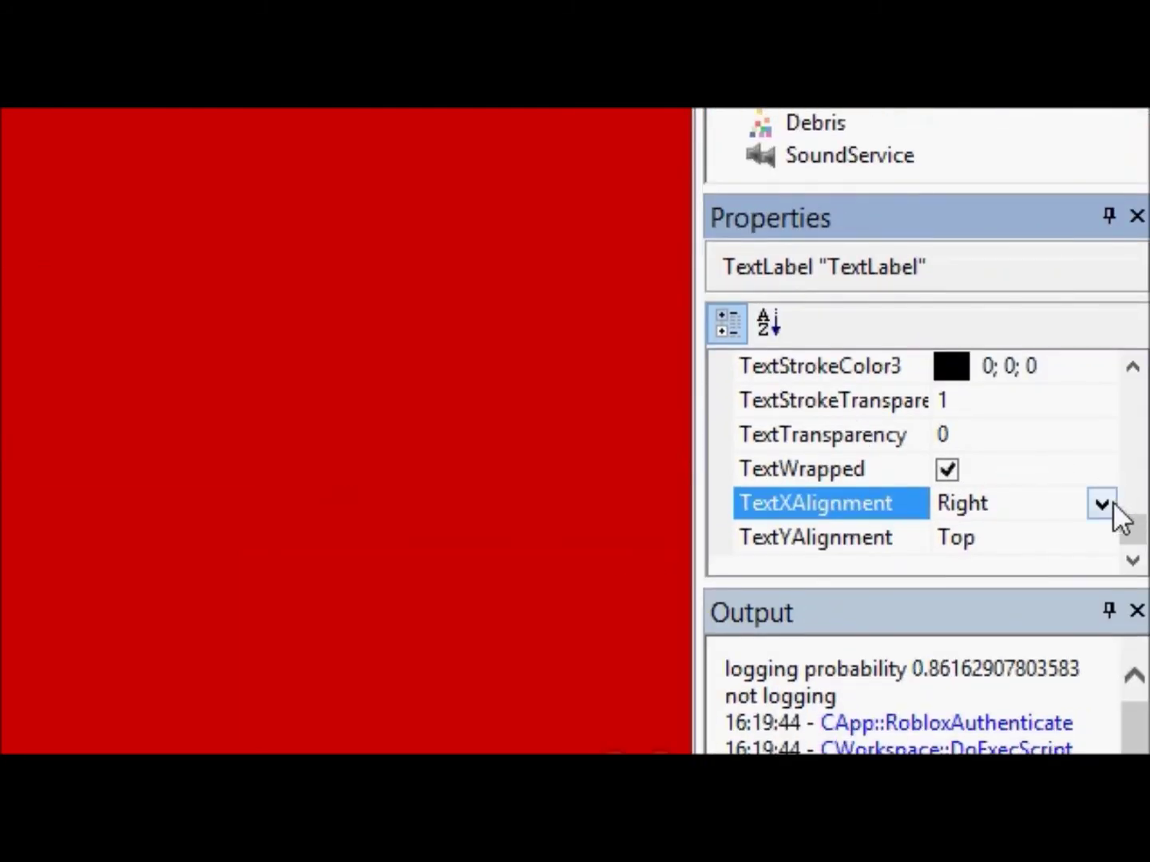
Try Bottom vertical alignment, then center the text horizontally and vertically
{"action": "left_click", "coordinate": [1104, 541]}
{"action": "left_click", "coordinate": [1100, 538]}
{"action": "left_click", "coordinate": [1019, 643]}
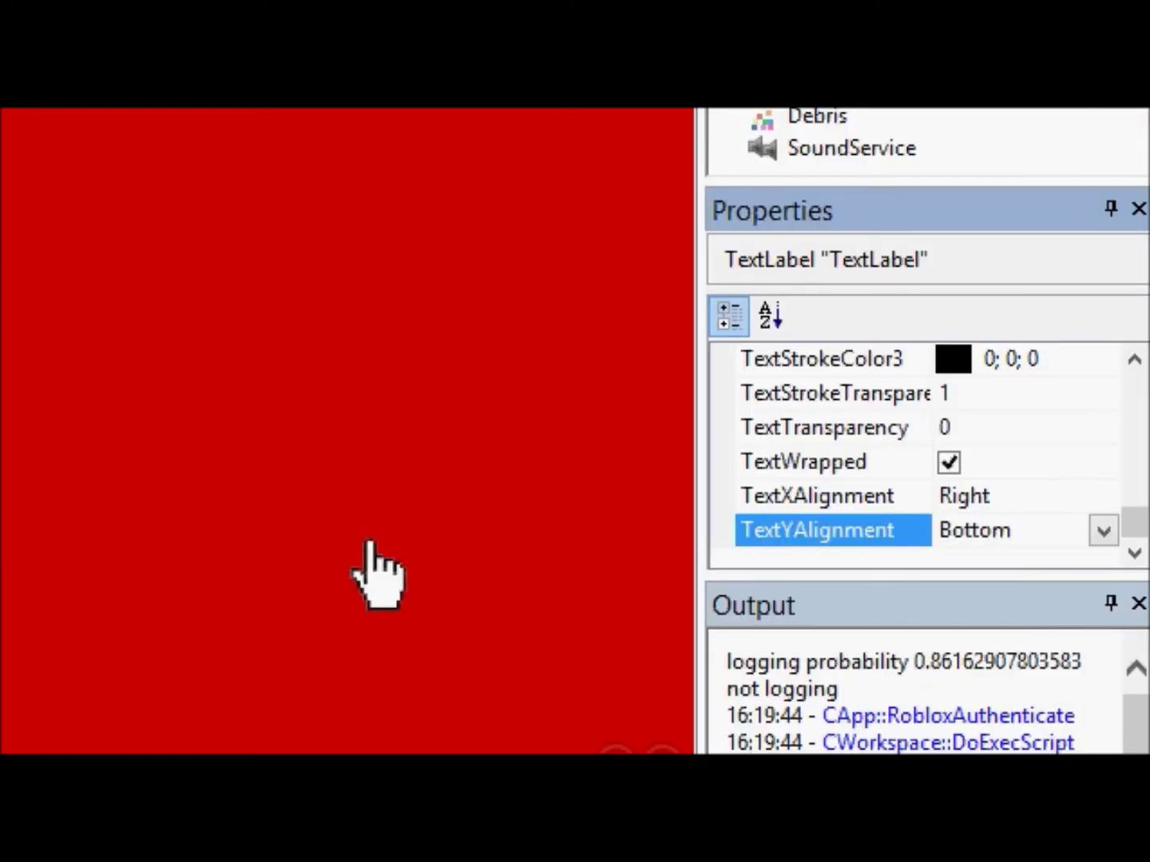
{"action": "left_click", "coordinate": [1102, 482]}
{"action": "left_click", "coordinate": [1101, 482]}
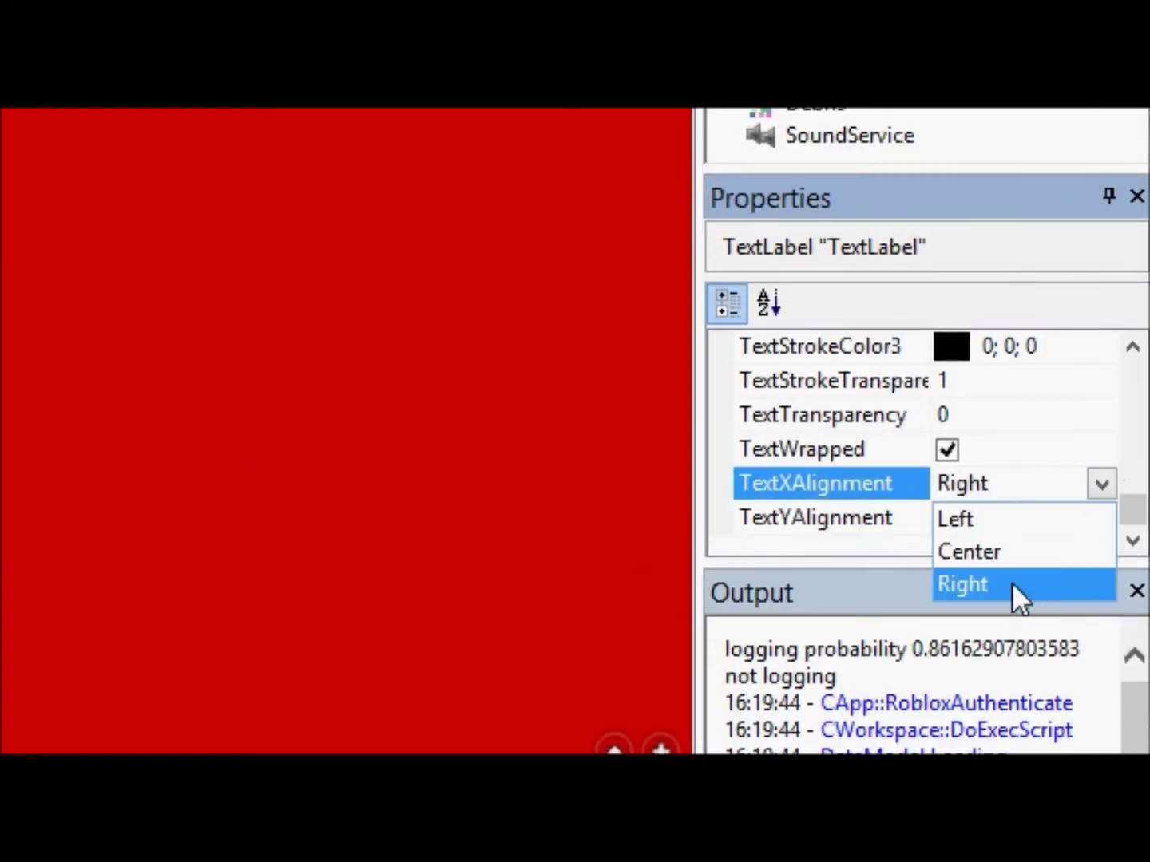
{"action": "left_click", "coordinate": [1047, 551]}
{"action": "left_click", "coordinate": [1099, 527]}
{"action": "left_click", "coordinate": [1102, 520]}
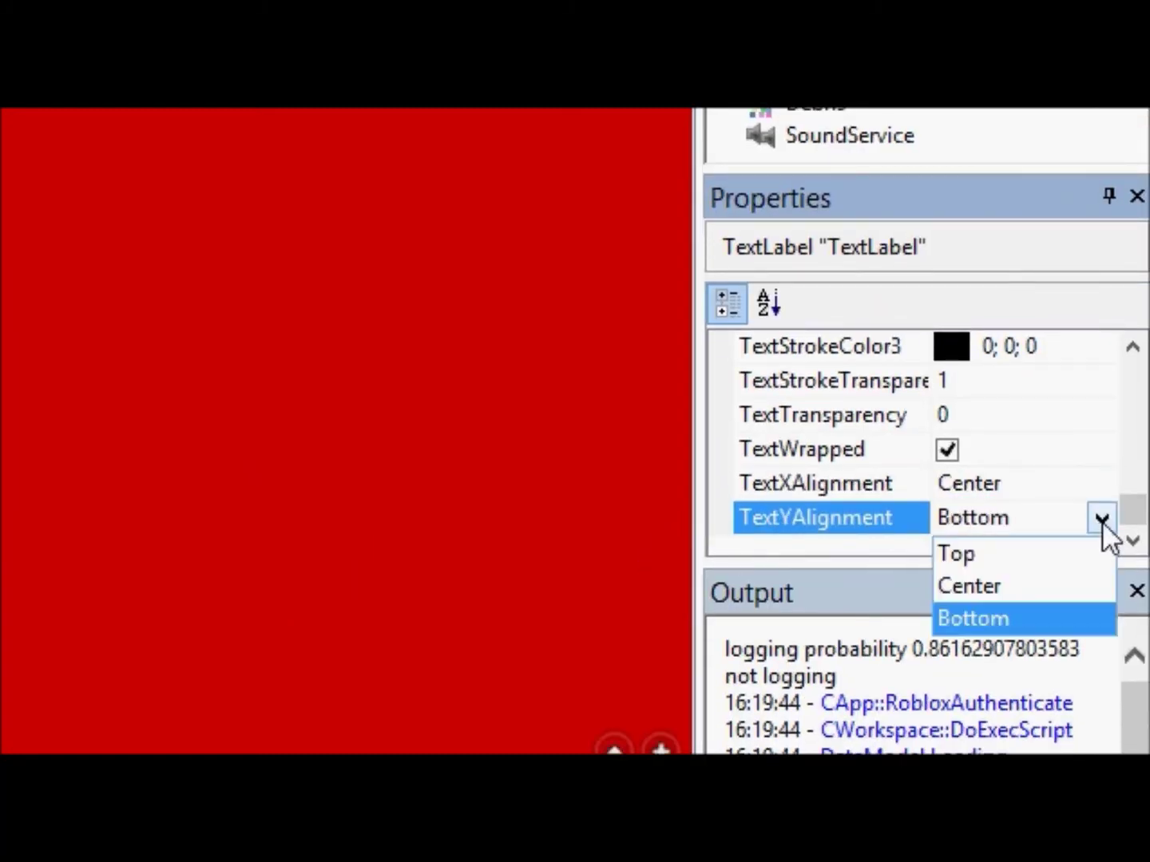
{"action": "left_click", "coordinate": [1041, 587]}
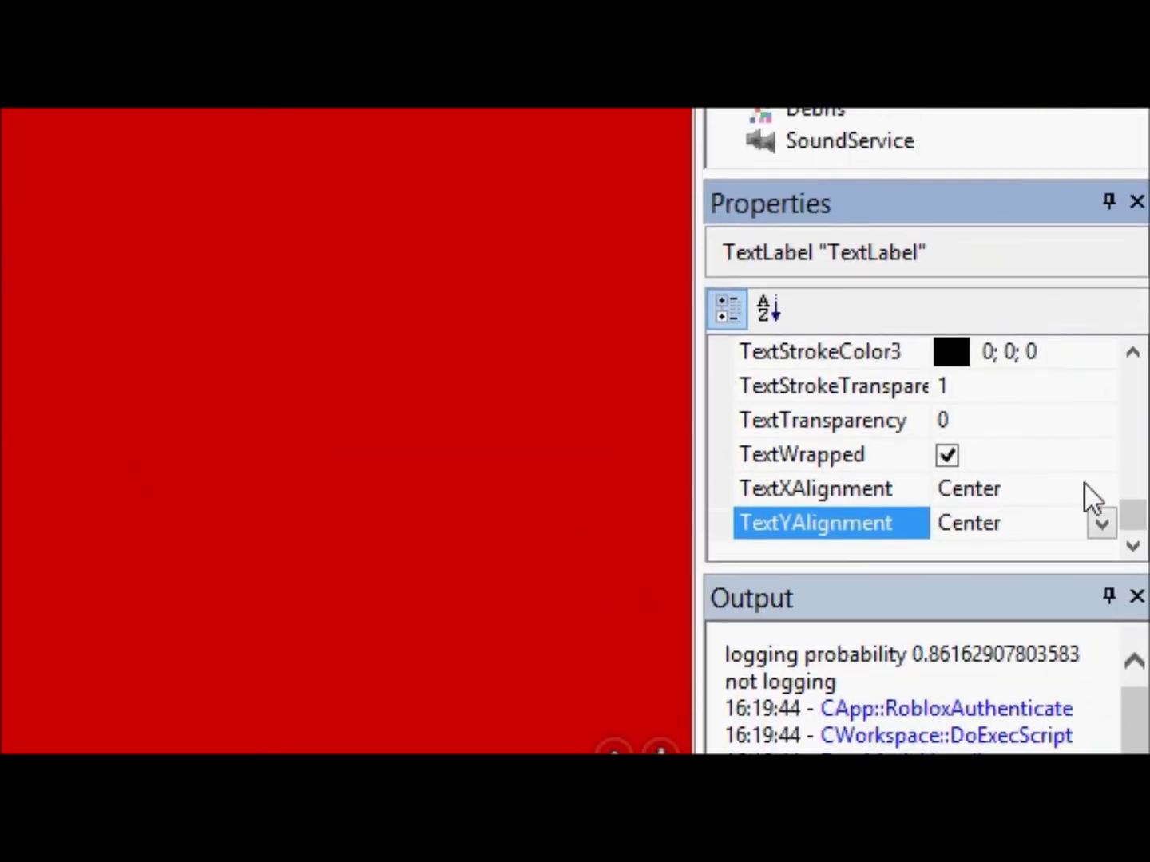
Set TextXAlignment to Left and TextYAlignment to Top
{"action": "left_click", "coordinate": [1104, 490]}
{"action": "left_click", "coordinate": [1101, 490]}
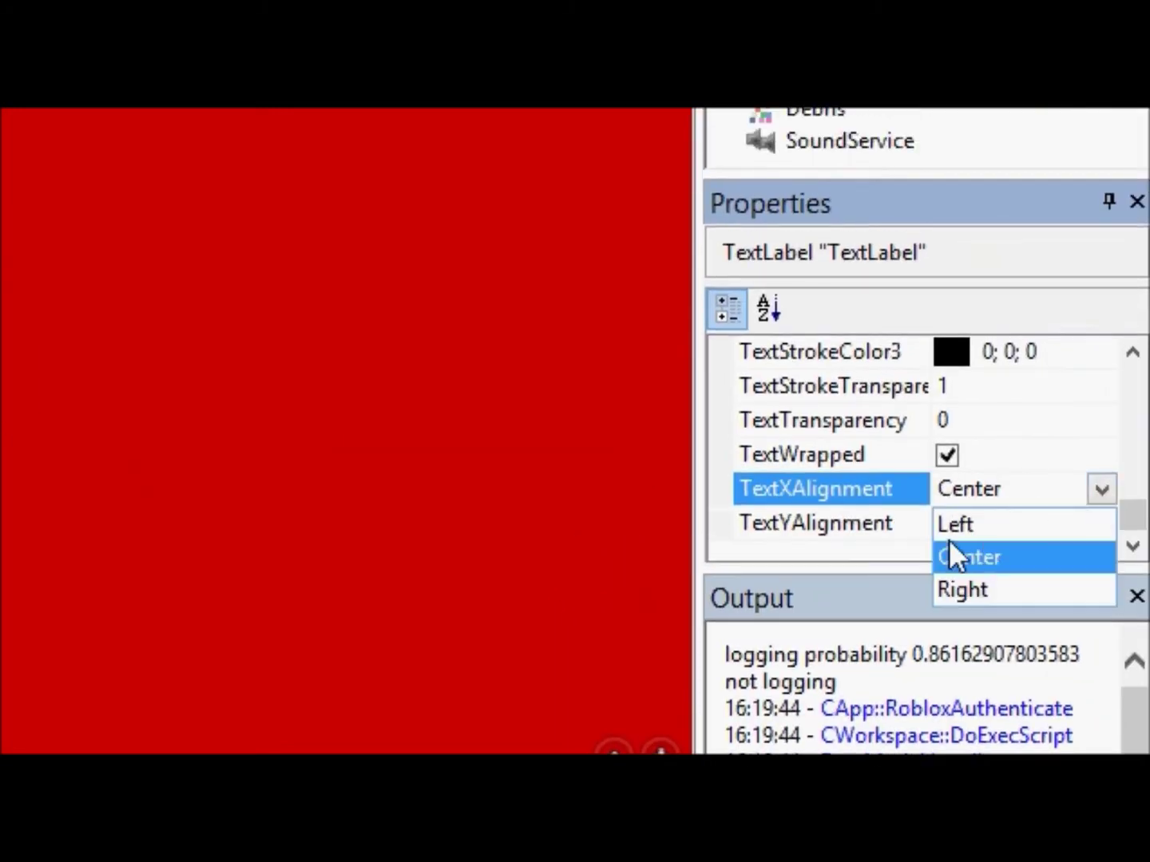
{"action": "left_click", "coordinate": [955, 524]}
{"action": "left_click", "coordinate": [1105, 527]}
{"action": "left_click", "coordinate": [1101, 523]}
{"action": "left_click", "coordinate": [1052, 562]}
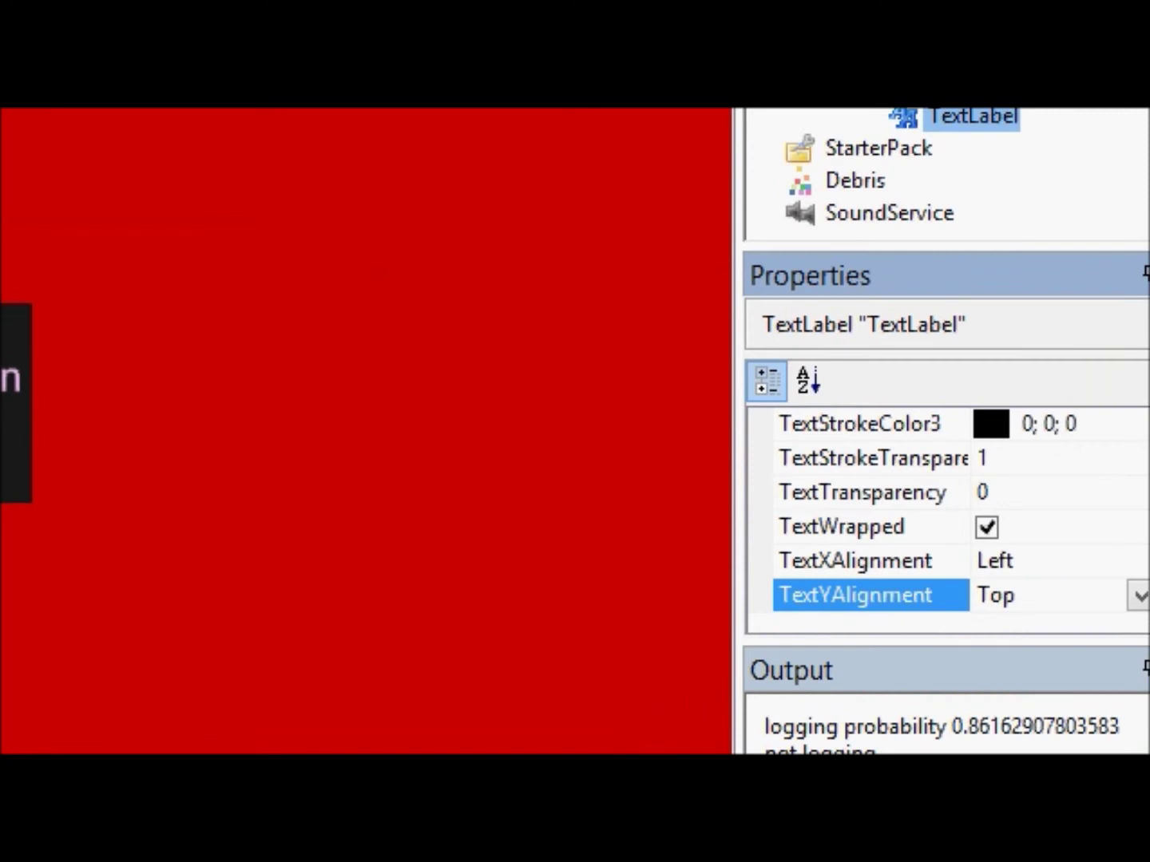
{"action": "mouse_move", "coordinate": [1139, 482]}
{"action": "left_mouse_down"}
{"action": "mouse_move", "coordinate": [1132, 499]}
{"action": "mouse_move", "coordinate": [1126, 459]}
{"action": "mouse_move", "coordinate": [1126, 483]}
{"action": "left_mouse_up"}
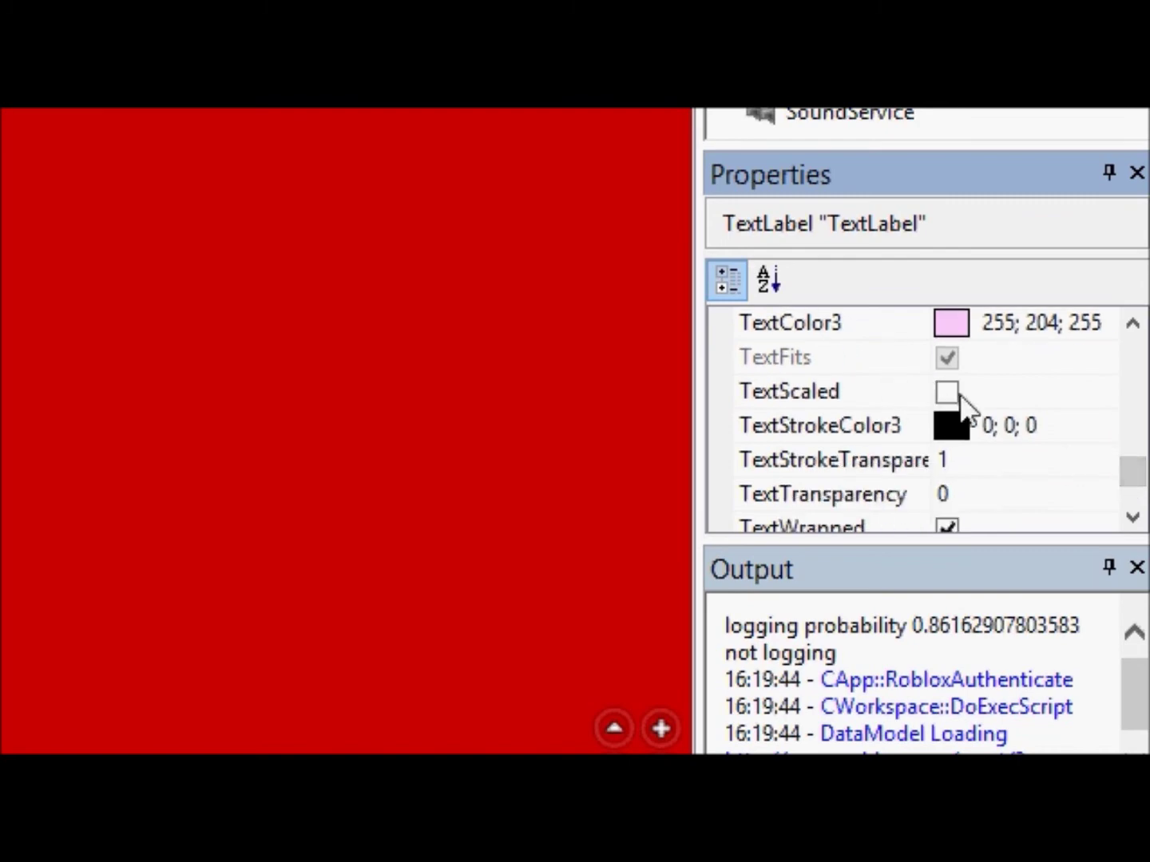
{"action": "left_click_drag", "start_coordinate": [1132, 471], "coordinate": [1129, 452]}
{"action": "left_click", "coordinate": [1034, 421]}
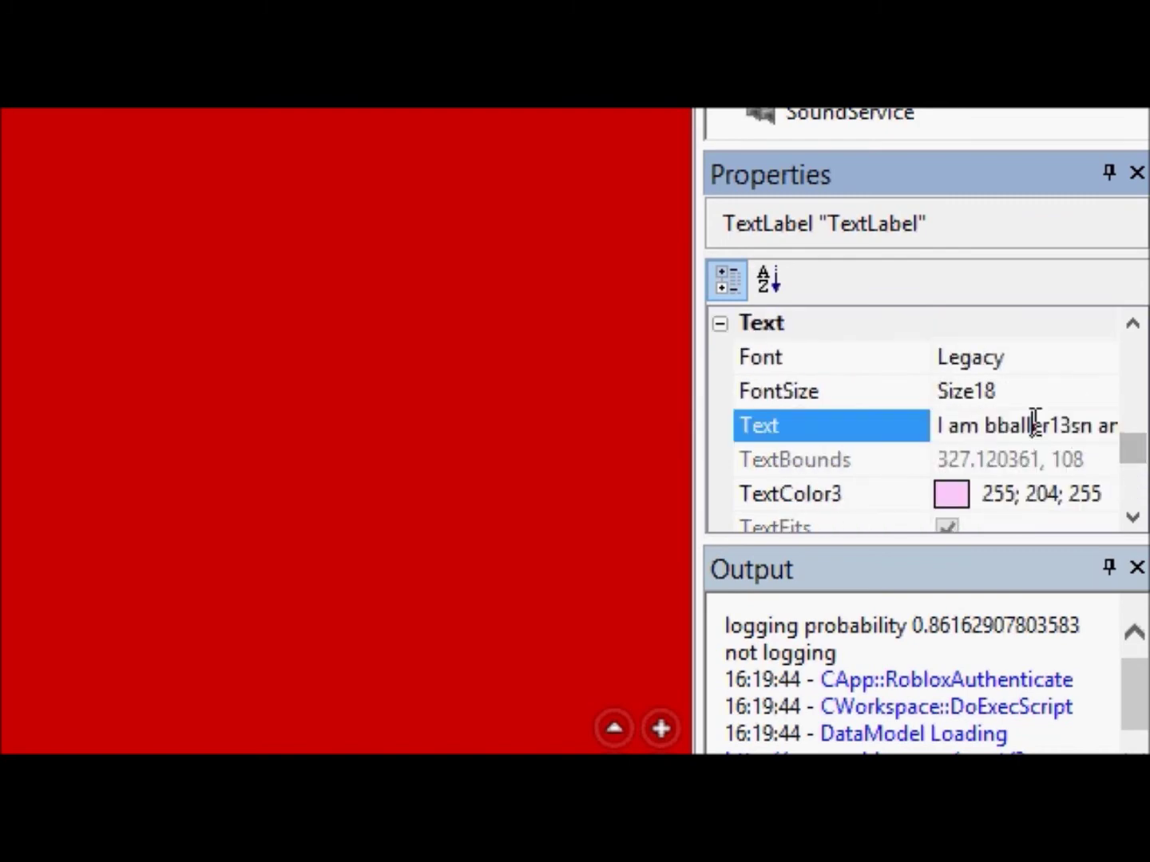
Replace the long introduction text with BBALLER13SN
{"action": "left_click", "coordinate": [936, 425]}
{"action": "key", "text": "ctrl+a"}
{"action": "type", "text": "BBAL"}
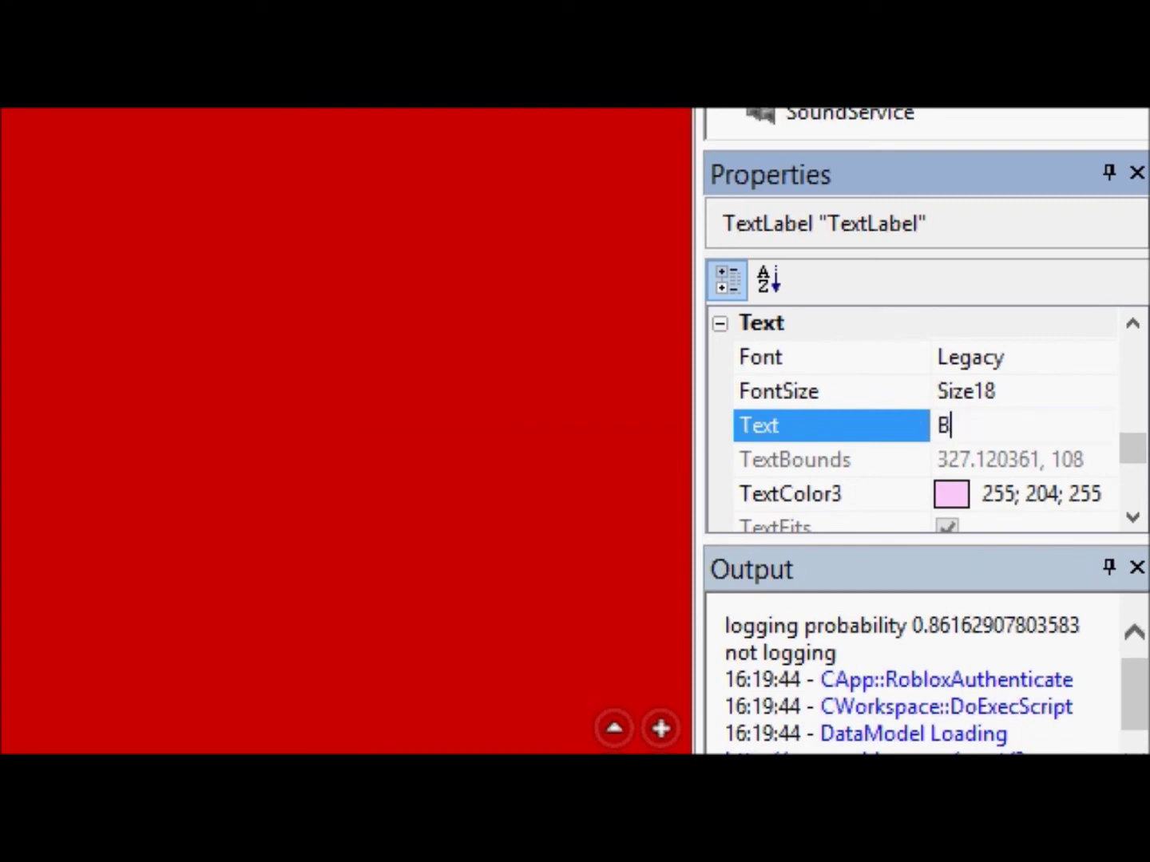
{"action": "type", "text": "LER13SN"}
{"action": "key", "text": "Return"}
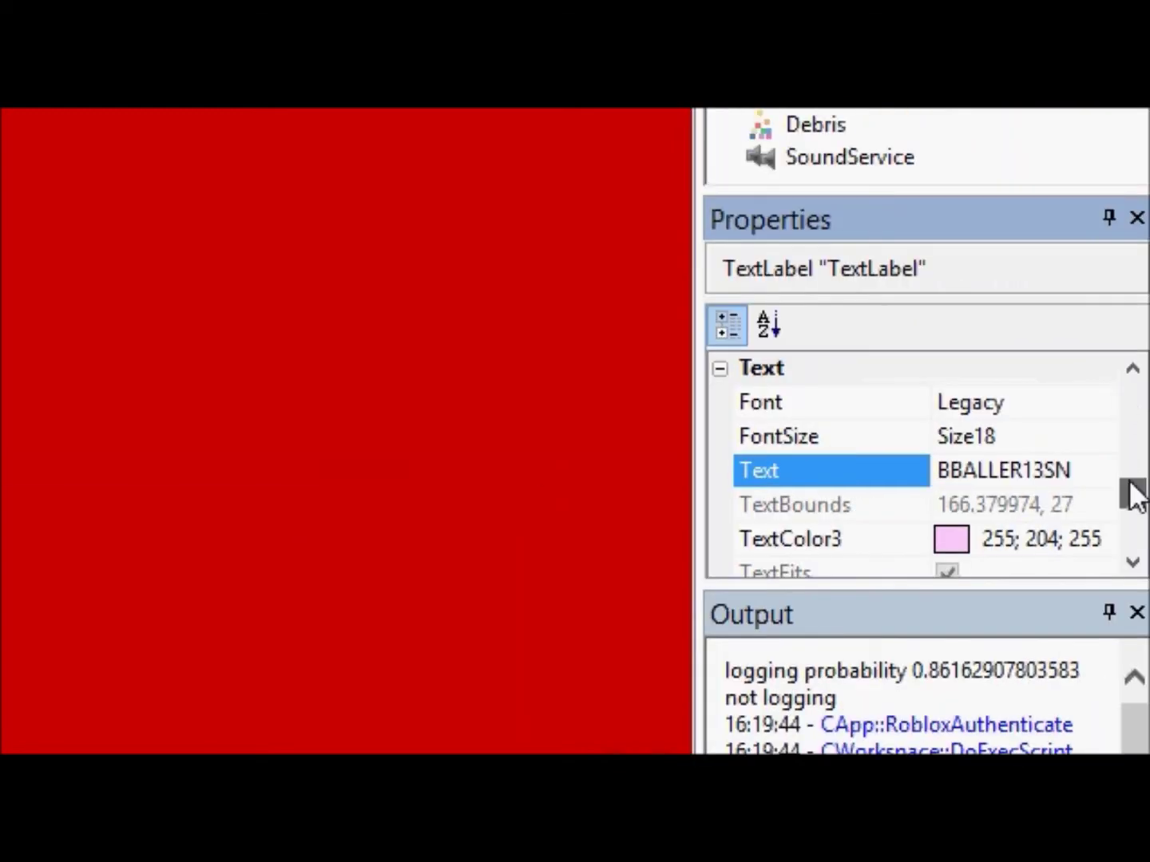
{"action": "scroll", "coordinate": [1133, 507], "scroll_direction": "down", "scroll_amount": 1}
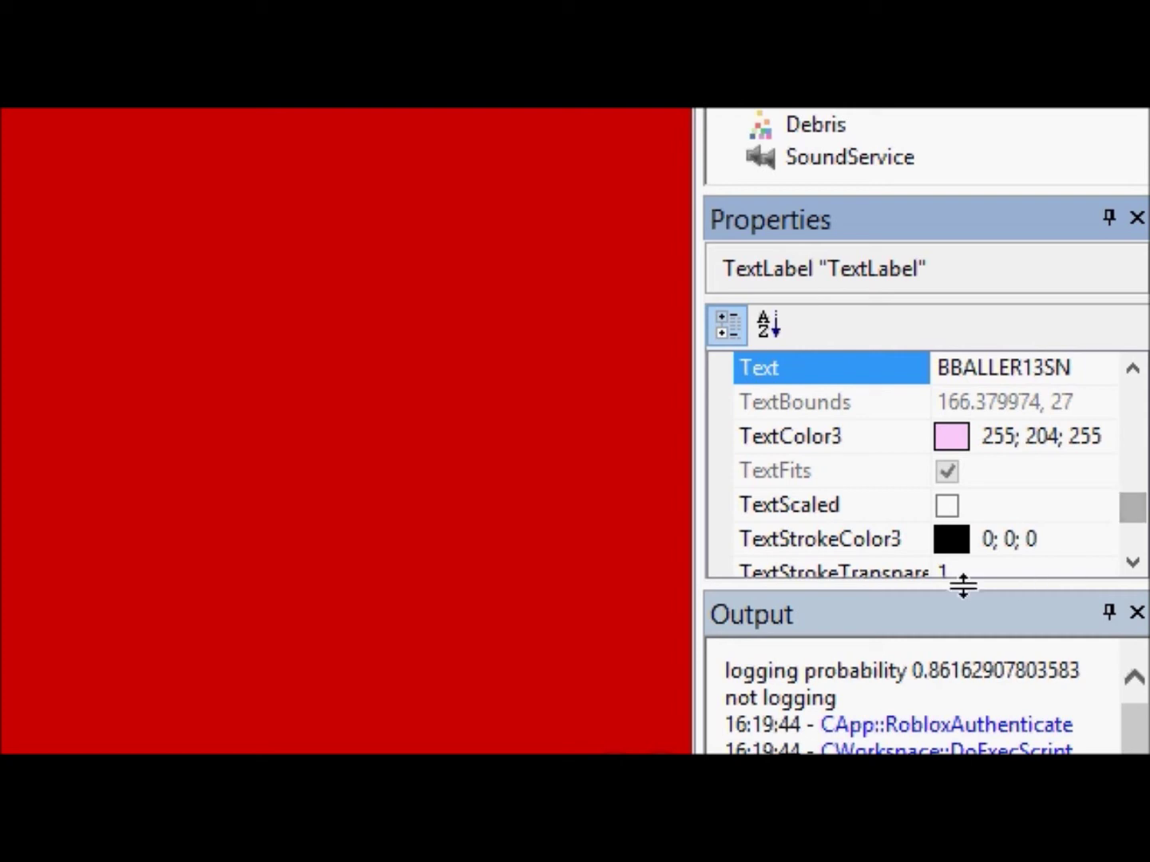
Tick TextScaled so the BBALLER13SN text scales to the label's size
{"action": "left_click", "coordinate": [961, 508]}
{"action": "left_click", "coordinate": [947, 505]}
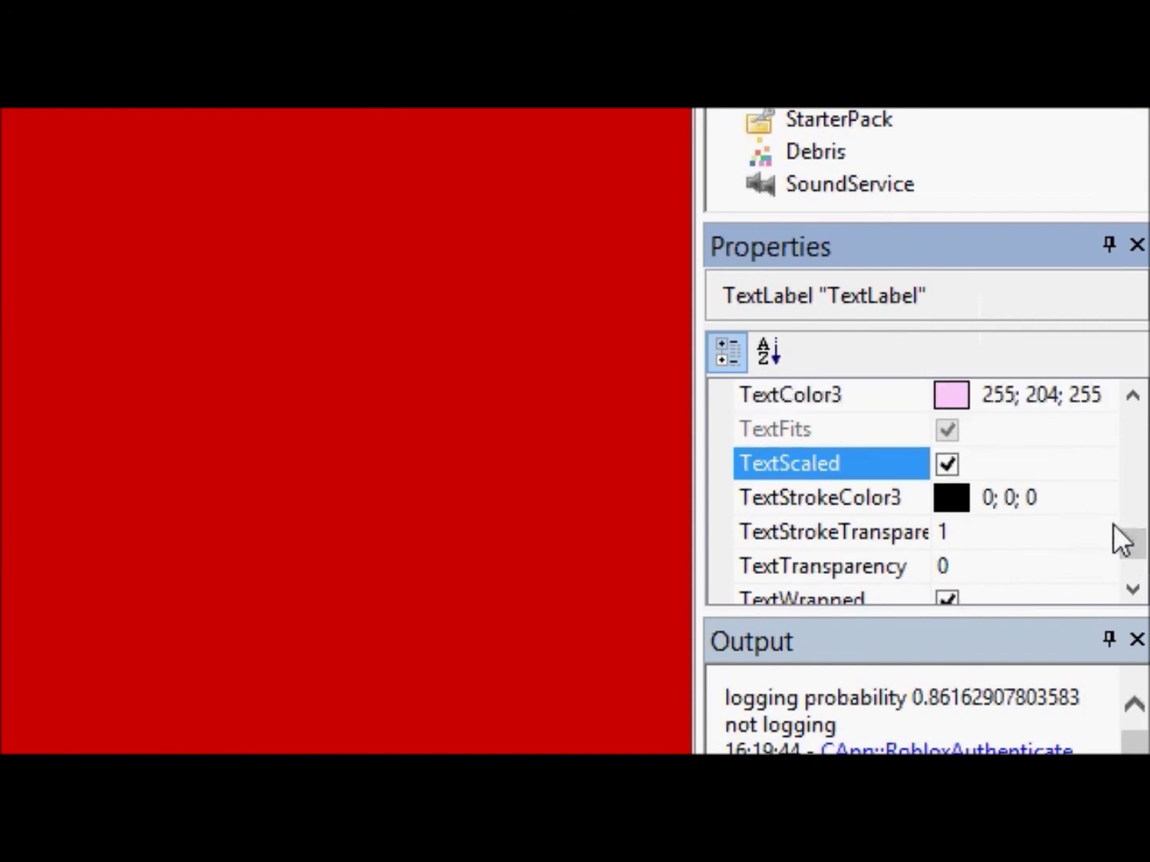
{"action": "left_click_drag", "start_coordinate": [1133, 563], "coordinate": [1137, 569]}
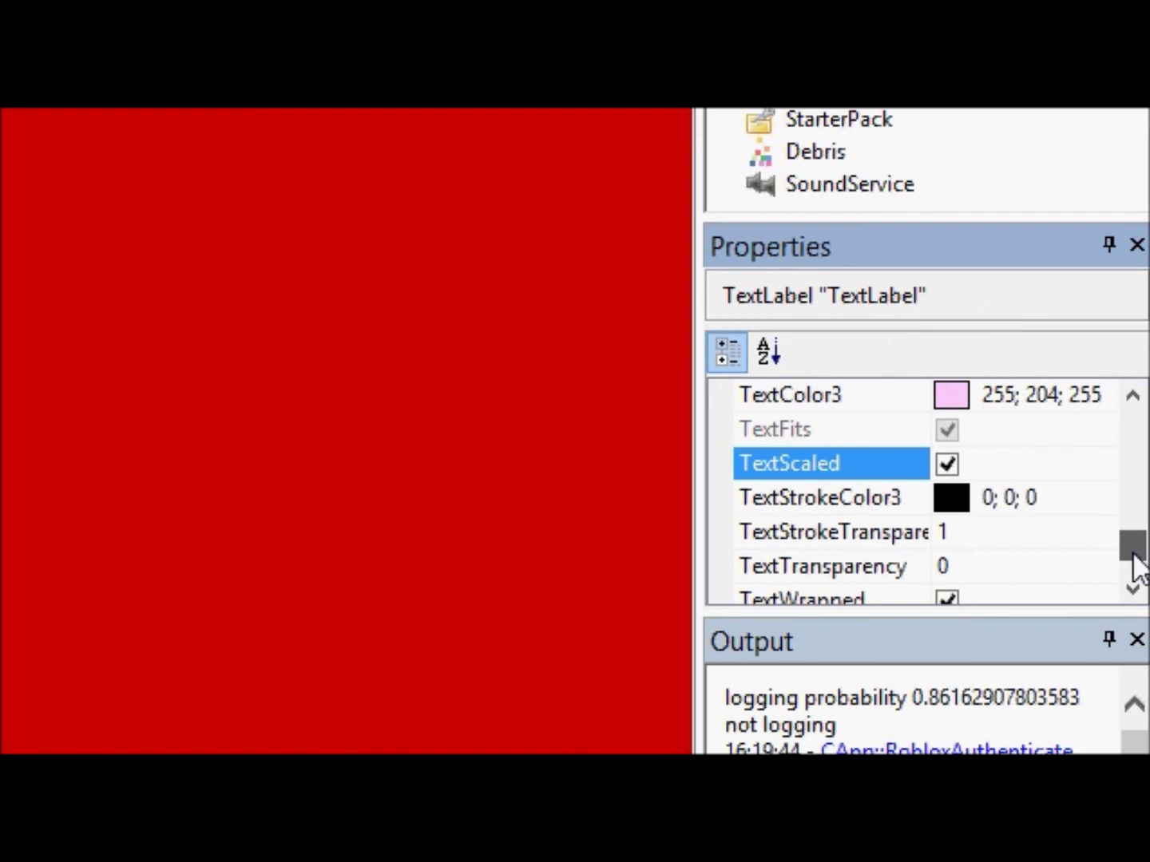
{"action": "left_click", "coordinate": [1066, 539]}
Set TextStrokeTransparency to 0 for a solid black outline
{"action": "key", "text": "BackSpace"}
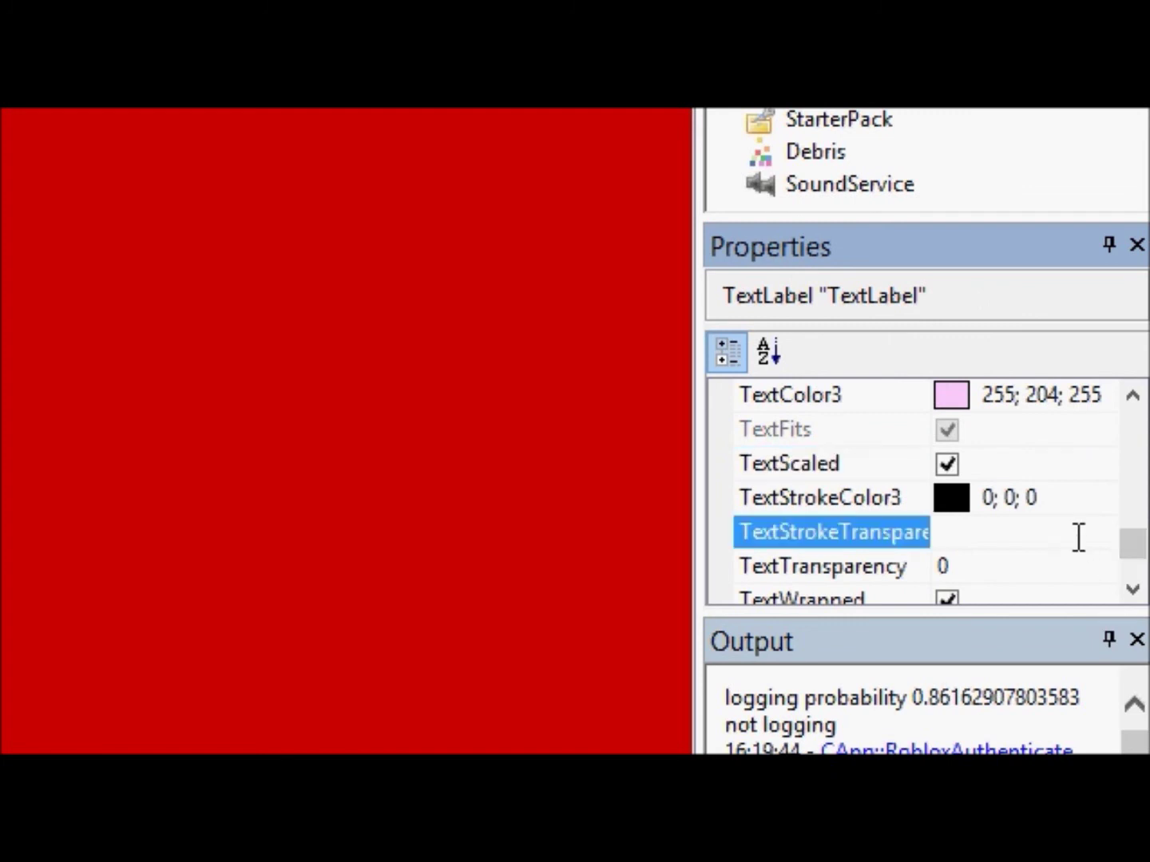
{"action": "type", "text": "0"}
{"action": "left_click_drag", "start_coordinate": [1131, 557], "coordinate": [1131, 446]}
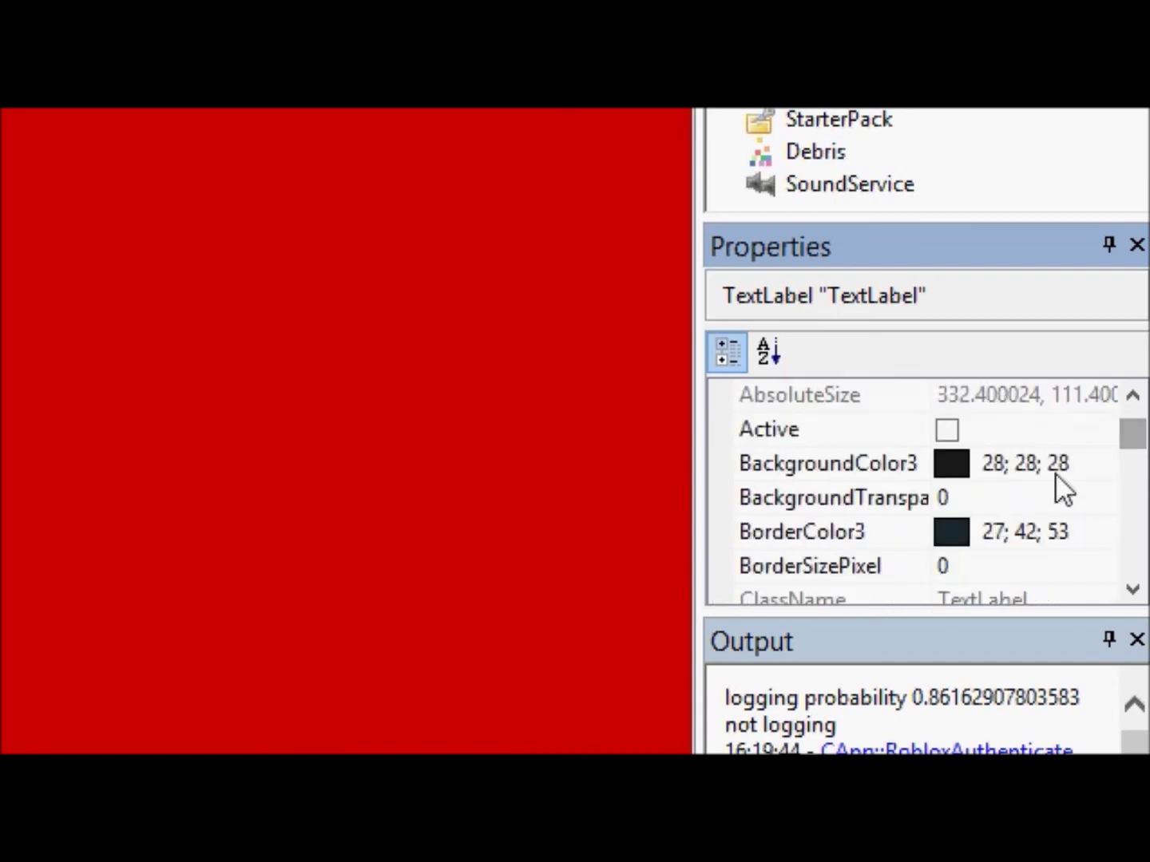
Set BackgroundTransparency to 1 to hide the label's background
{"action": "left_click", "coordinate": [1040, 490]}
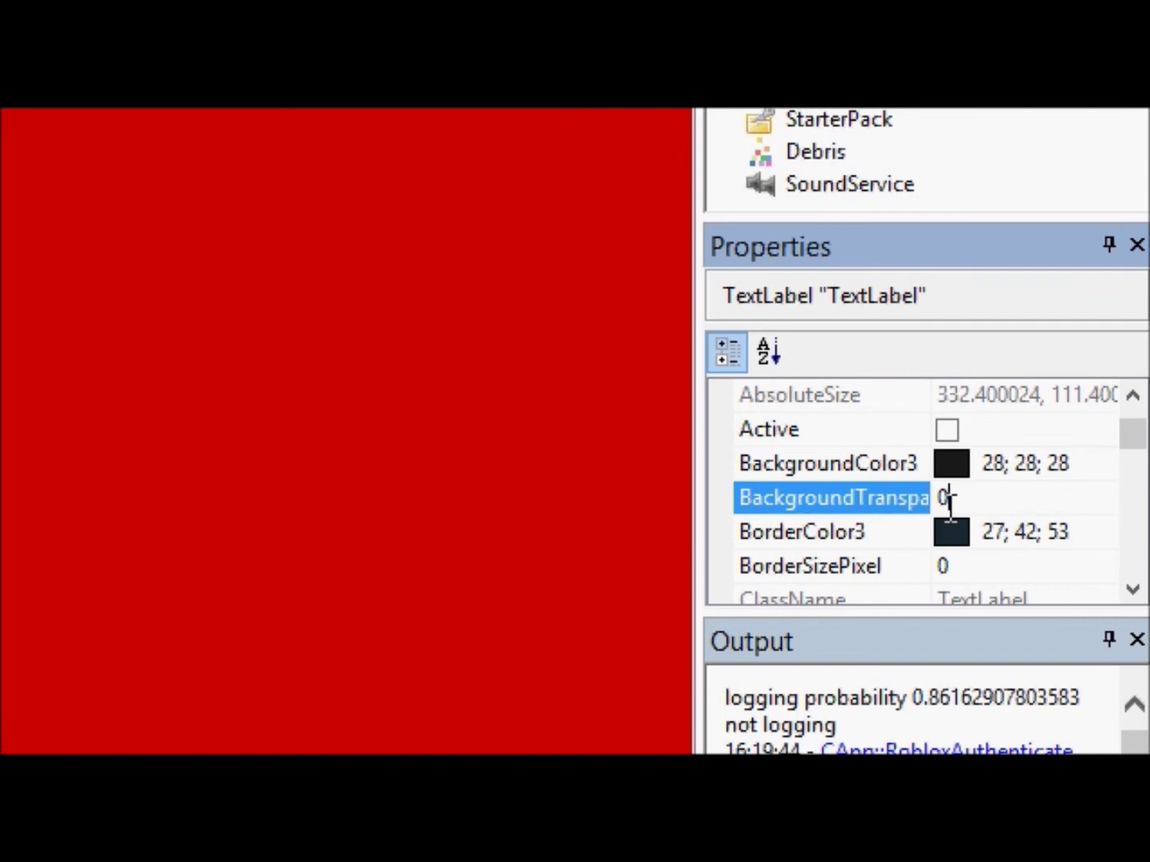
{"action": "key", "text": "BackSpace"}
{"action": "type", "text": "1"}
{"action": "left_click_drag", "start_coordinate": [1133, 435], "coordinate": [1131, 538]}
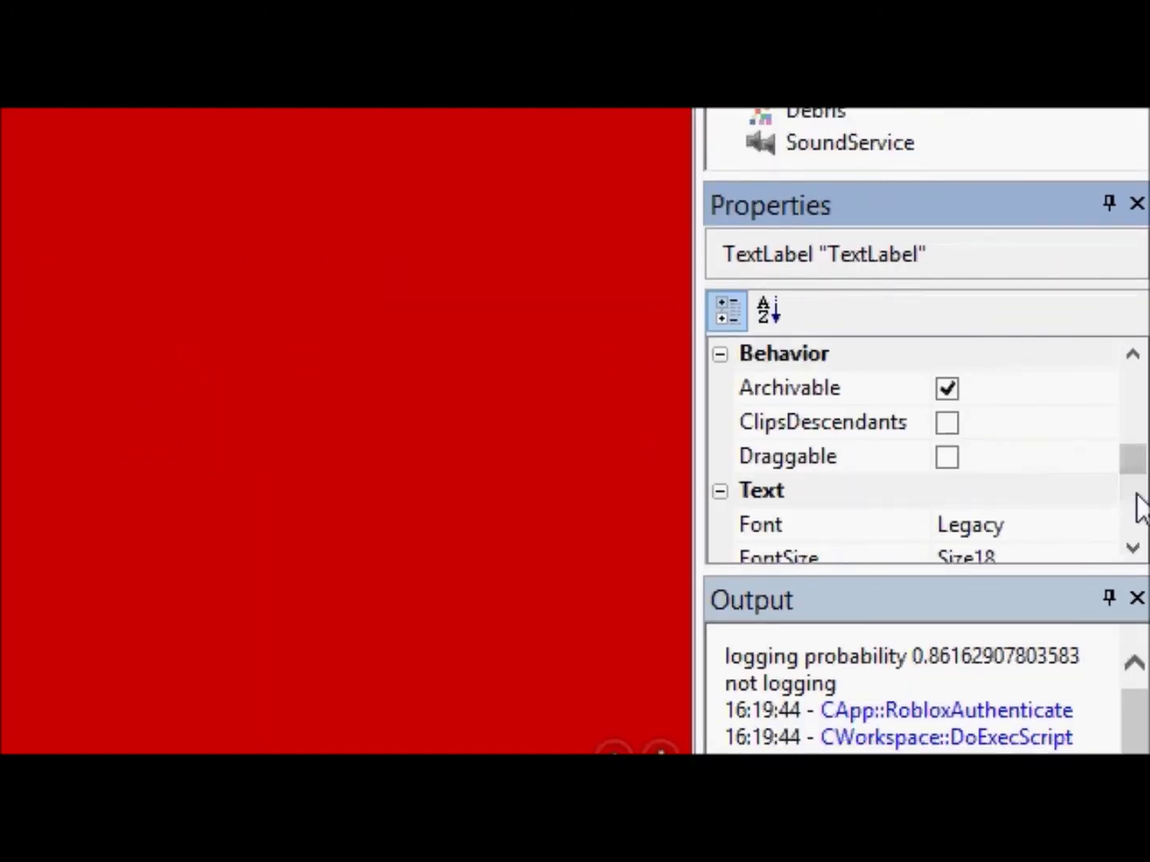
{"action": "scroll", "coordinate": [1139, 491], "scroll_direction": "down", "scroll_amount": 2}
{"action": "scroll", "coordinate": [1142, 503], "scroll_direction": "up", "scroll_amount": 2}
{"action": "left_click_drag", "start_coordinate": [1132, 482], "coordinate": [1143, 523]}
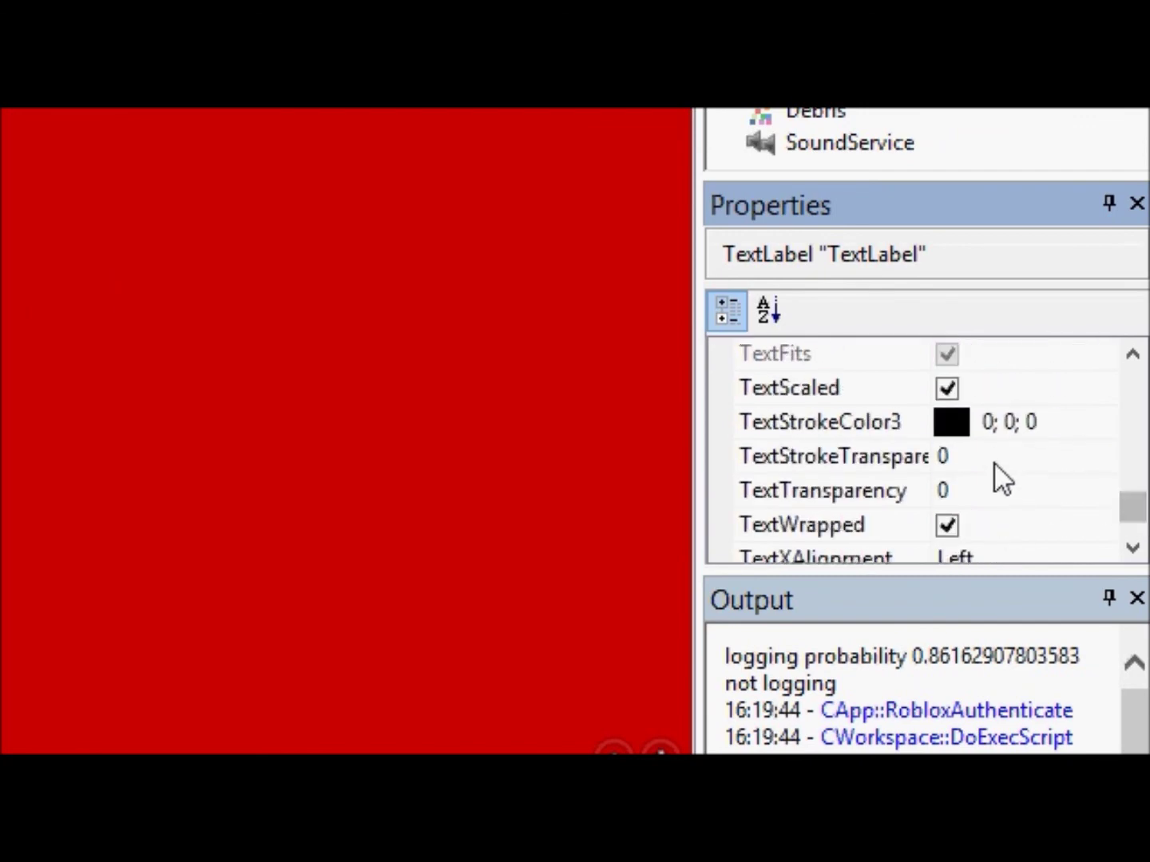
{"action": "left_click", "coordinate": [995, 464]}
{"action": "type", "text": ".2"}
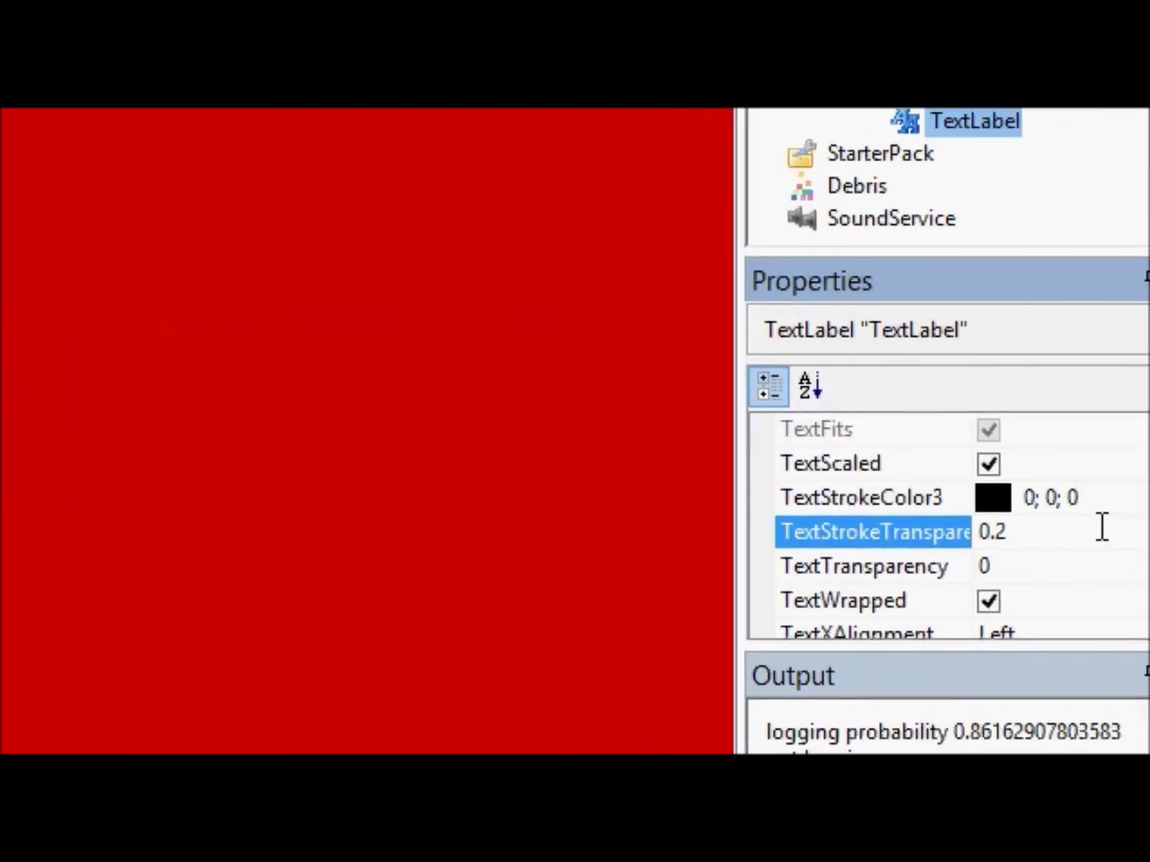
{"action": "left_click", "coordinate": [1088, 554]}
{"action": "left_click", "coordinate": [1077, 536]}
{"action": "key", "text": "BackSpace"}
{"action": "key", "text": "BackSpace"}
{"action": "key", "text": "BackSpace"}
{"action": "type", "text": "1"}
{"action": "key", "text": "BackSpace"}
{"action": "type", "text": "0"}
{"action": "left_click", "coordinate": [1058, 564]}
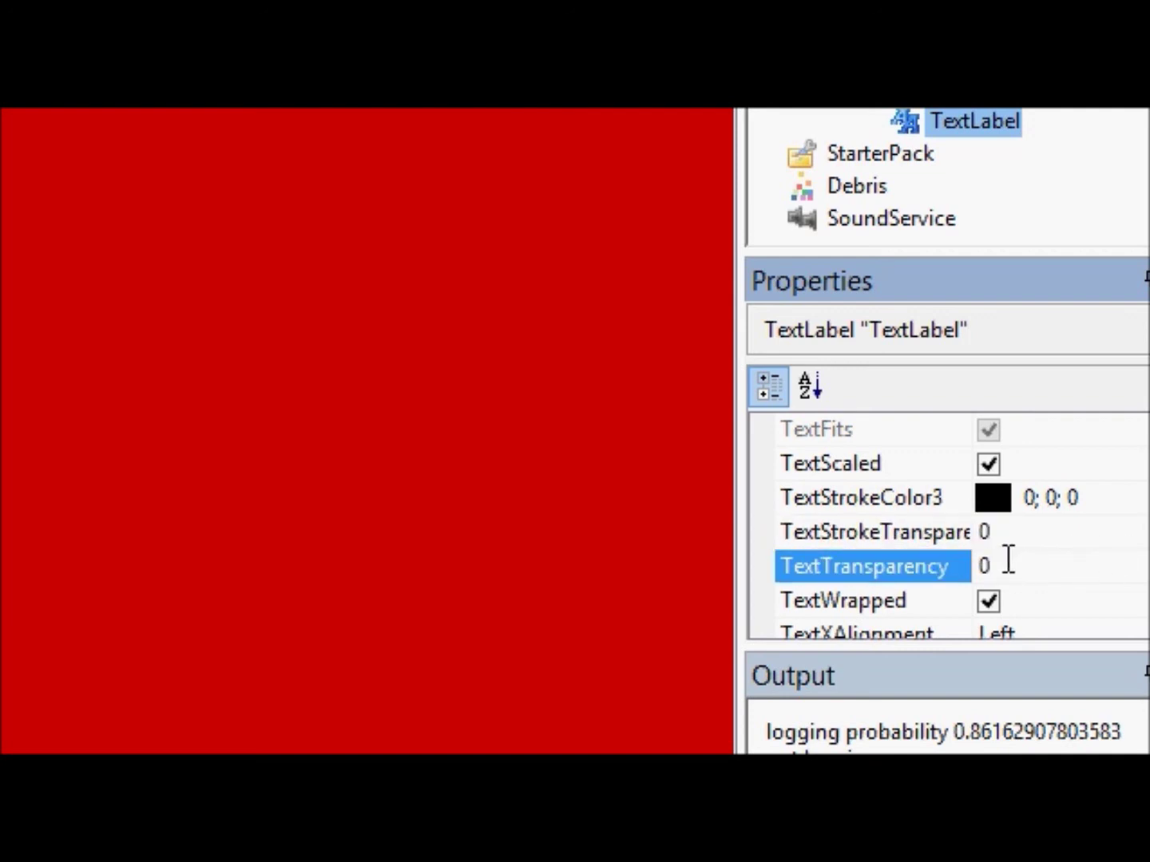
Set the label's BackgroundTransparency back to 0
{"action": "left_click_drag", "start_coordinate": [1132, 534], "coordinate": [1113, 340]}
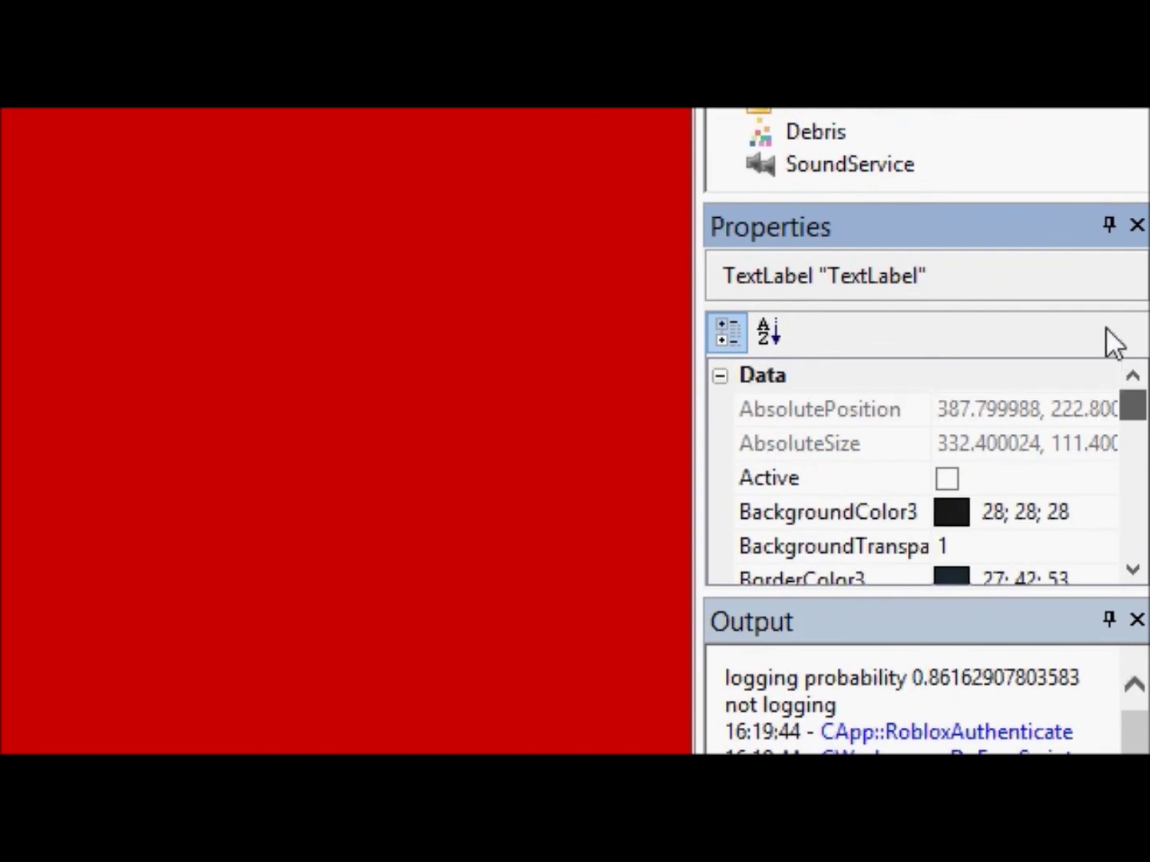
{"action": "left_click", "coordinate": [993, 547]}
{"action": "key", "text": "BackSpace"}
{"action": "type", "text": "0"}
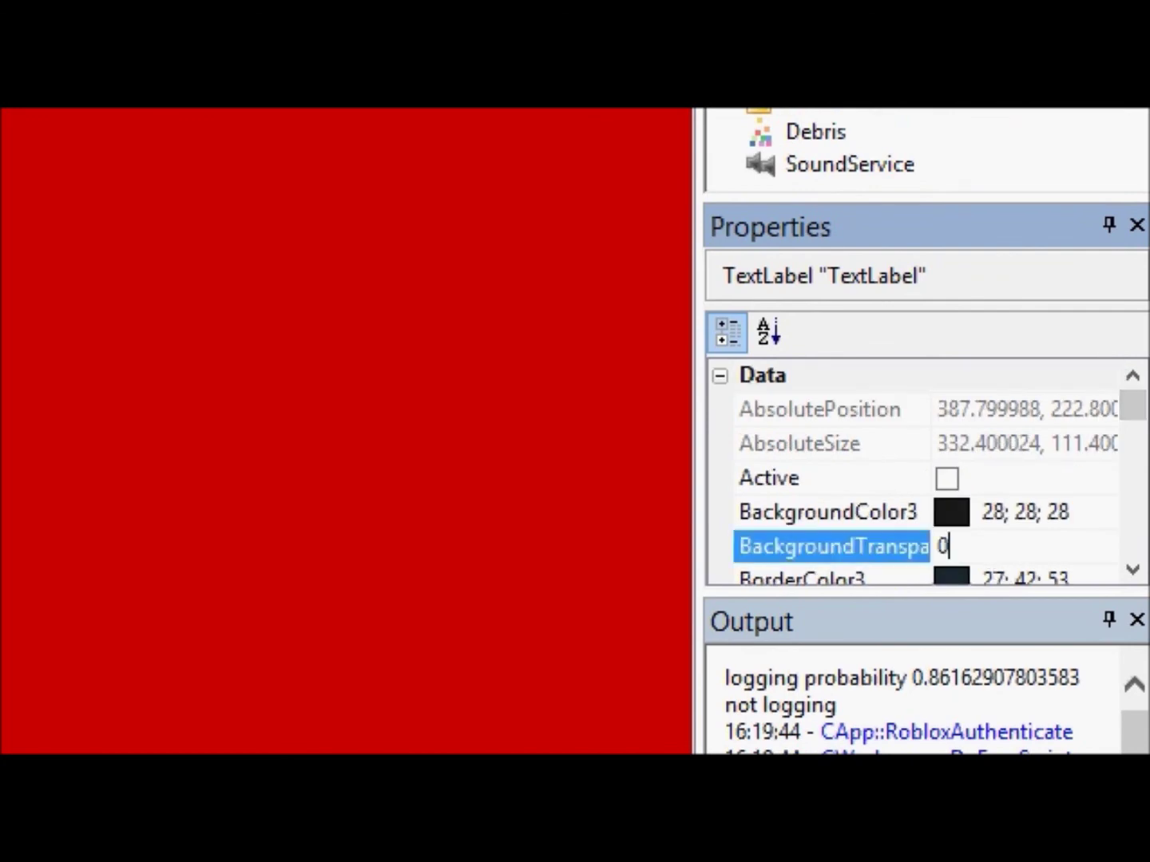
{"action": "left_click_drag", "start_coordinate": [1137, 416], "coordinate": [1134, 538]}
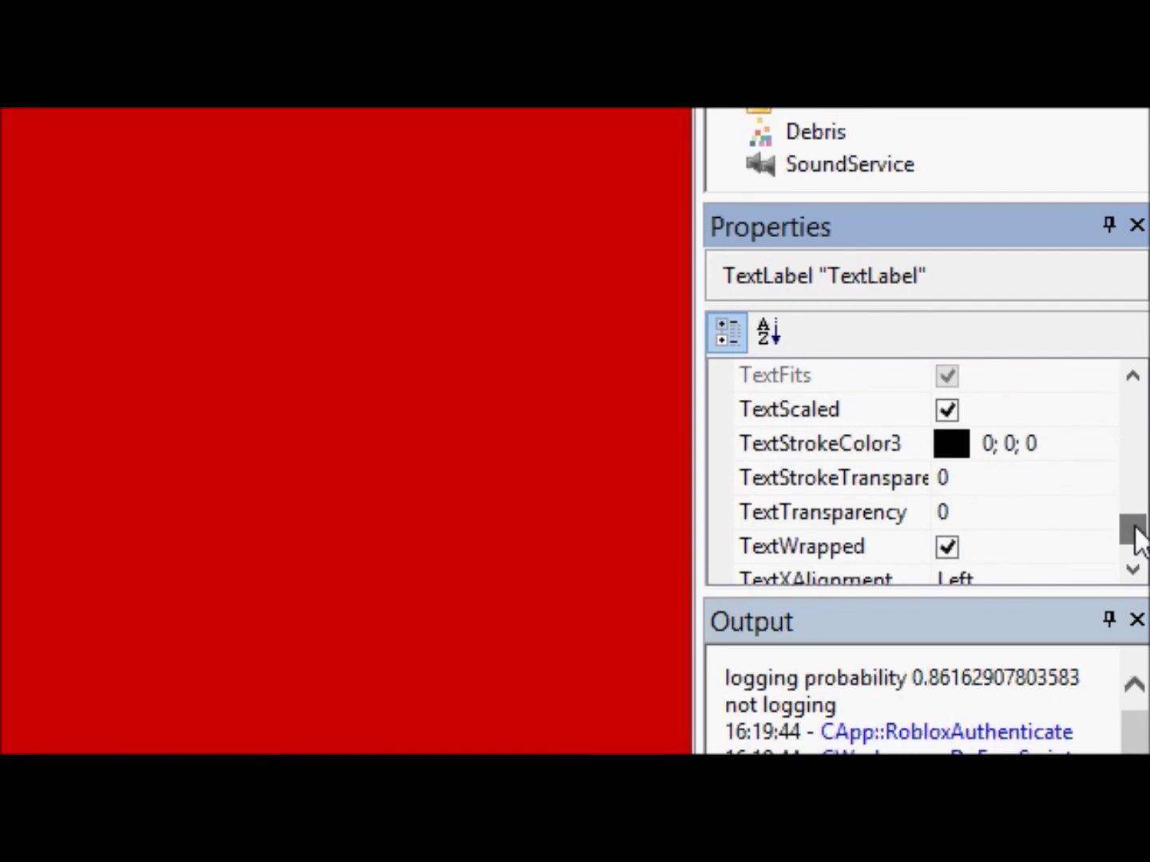
Try TextTransparency 0.4, 0.8 and 1, then return it to 0
{"action": "left_click", "coordinate": [1086, 523]}
{"action": "type", "text": "."}
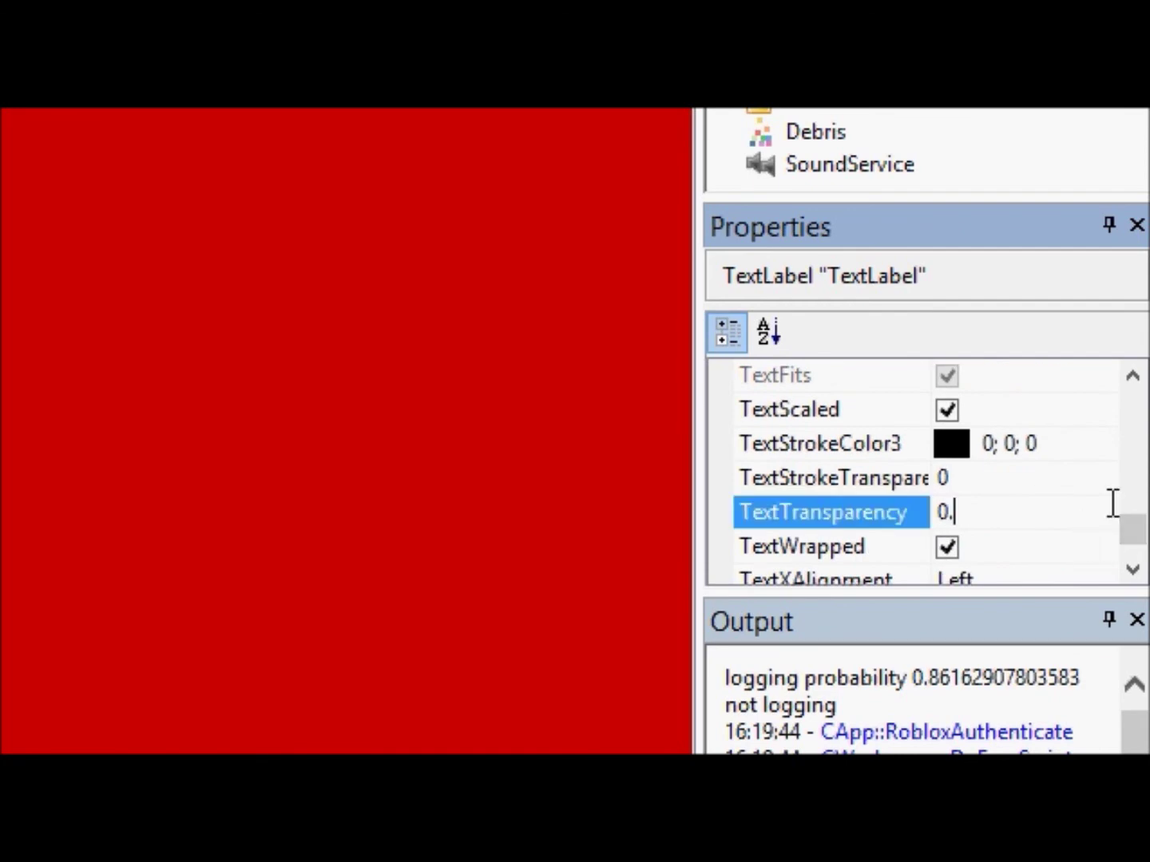
{"action": "type", "text": "4"}
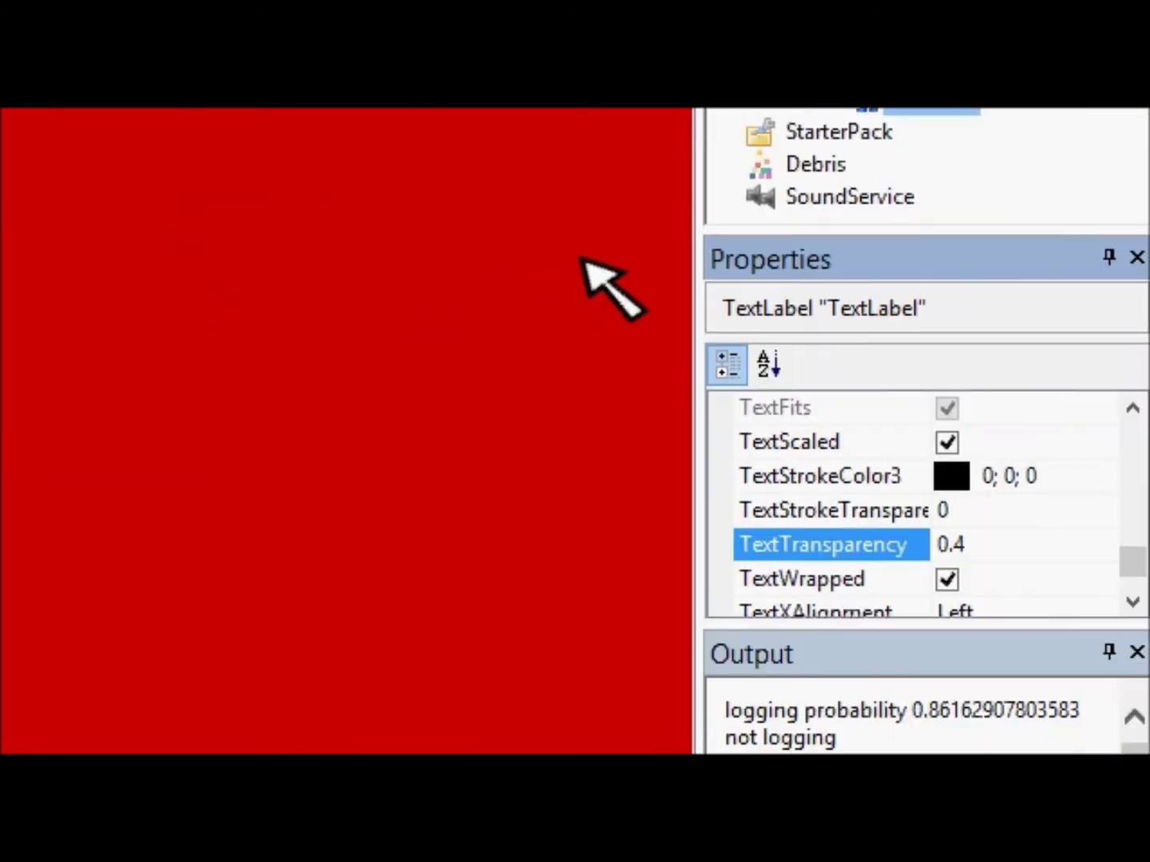
{"action": "left_click", "coordinate": [997, 457]}
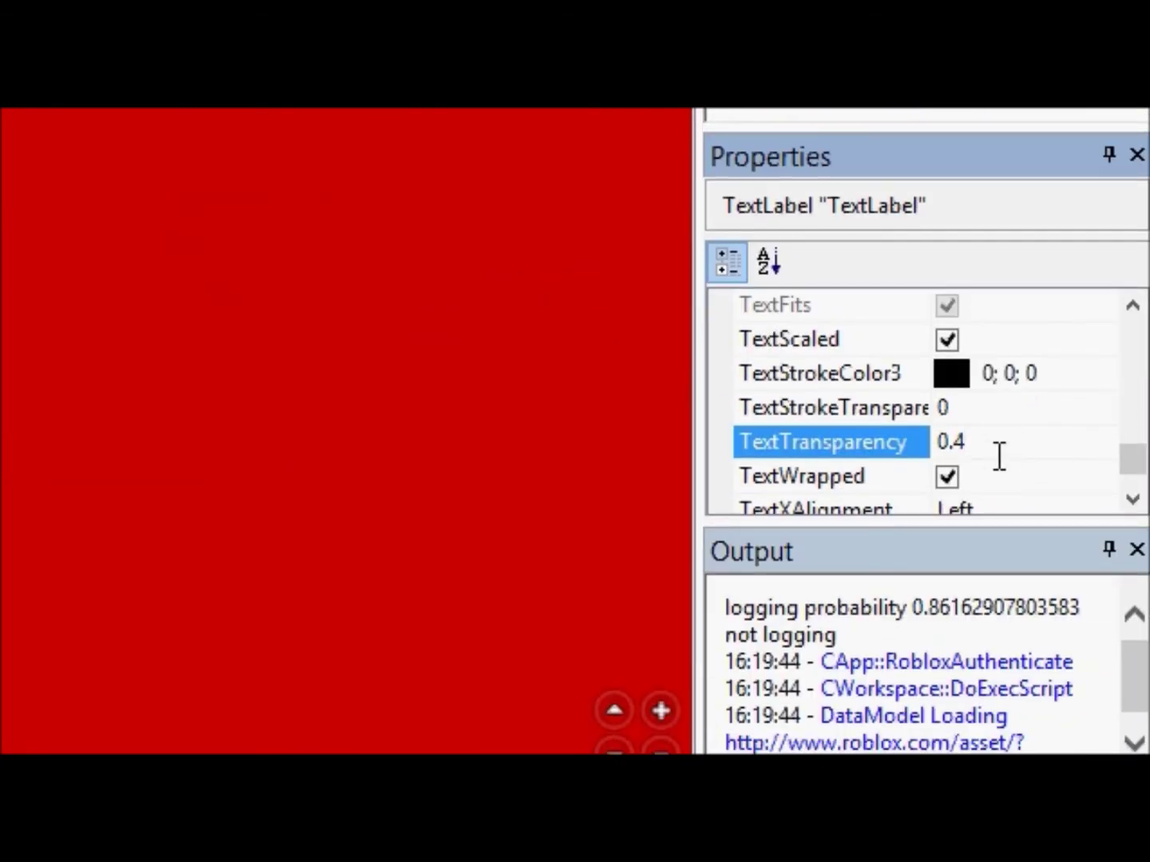
{"action": "key", "text": "BackSpace"}
{"action": "type", "text": "8"}
{"action": "key", "text": "Return"}
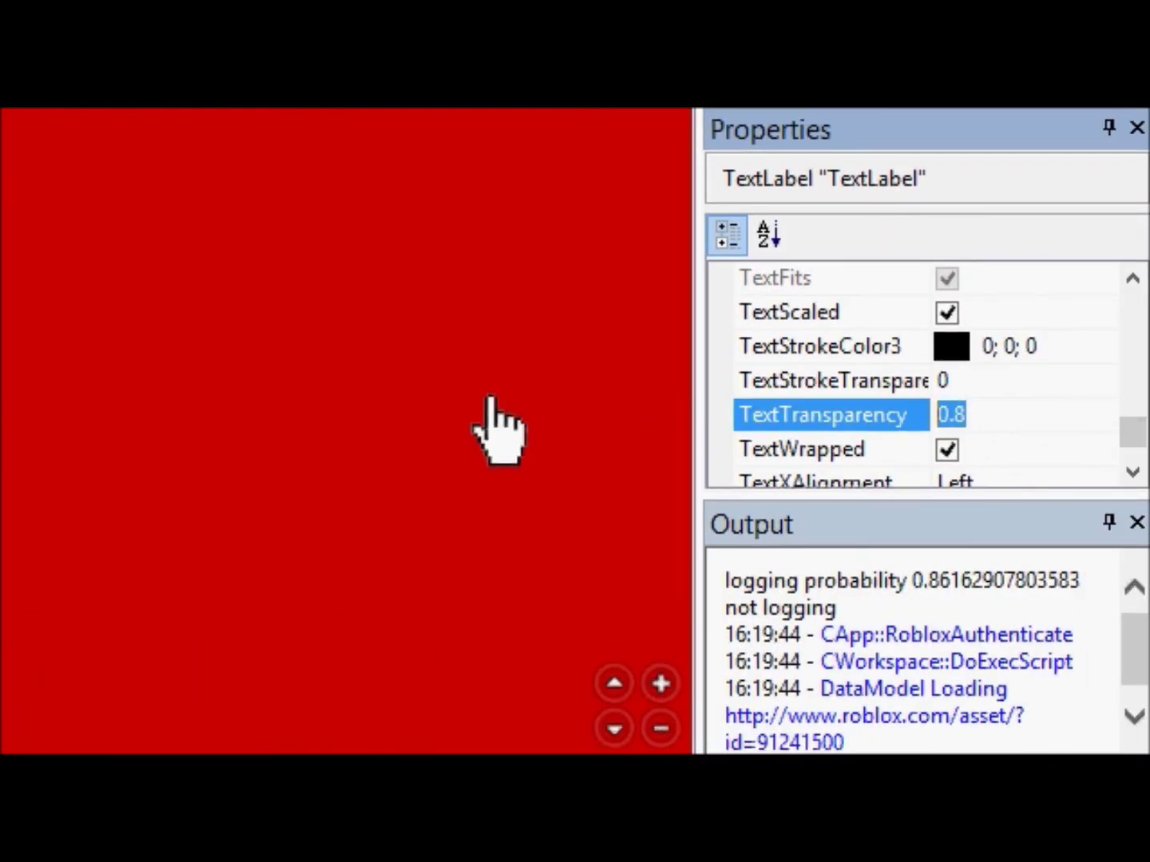
{"action": "type", "text": "1"}
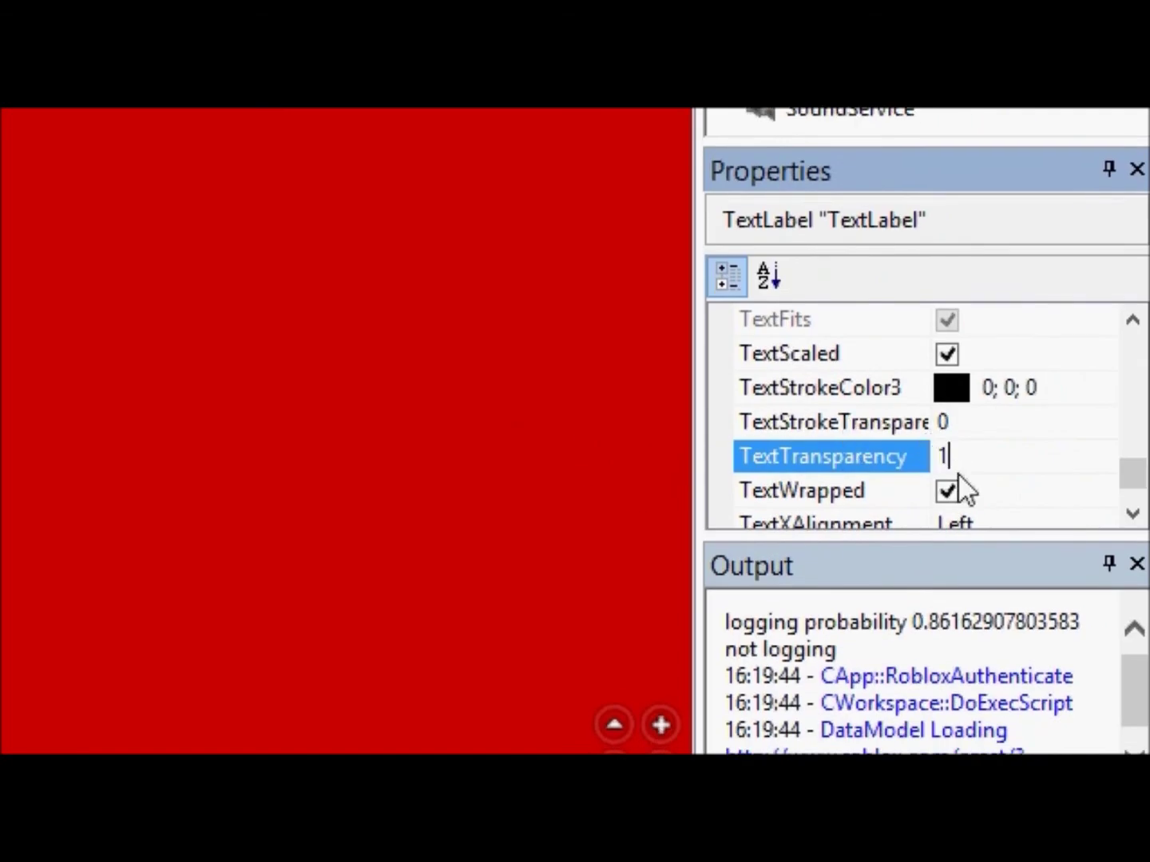
{"action": "key", "text": "BackSpace"}
{"action": "type", "text": "0"}
{"action": "left_click_drag", "start_coordinate": [1131, 488], "coordinate": [1137, 424]}
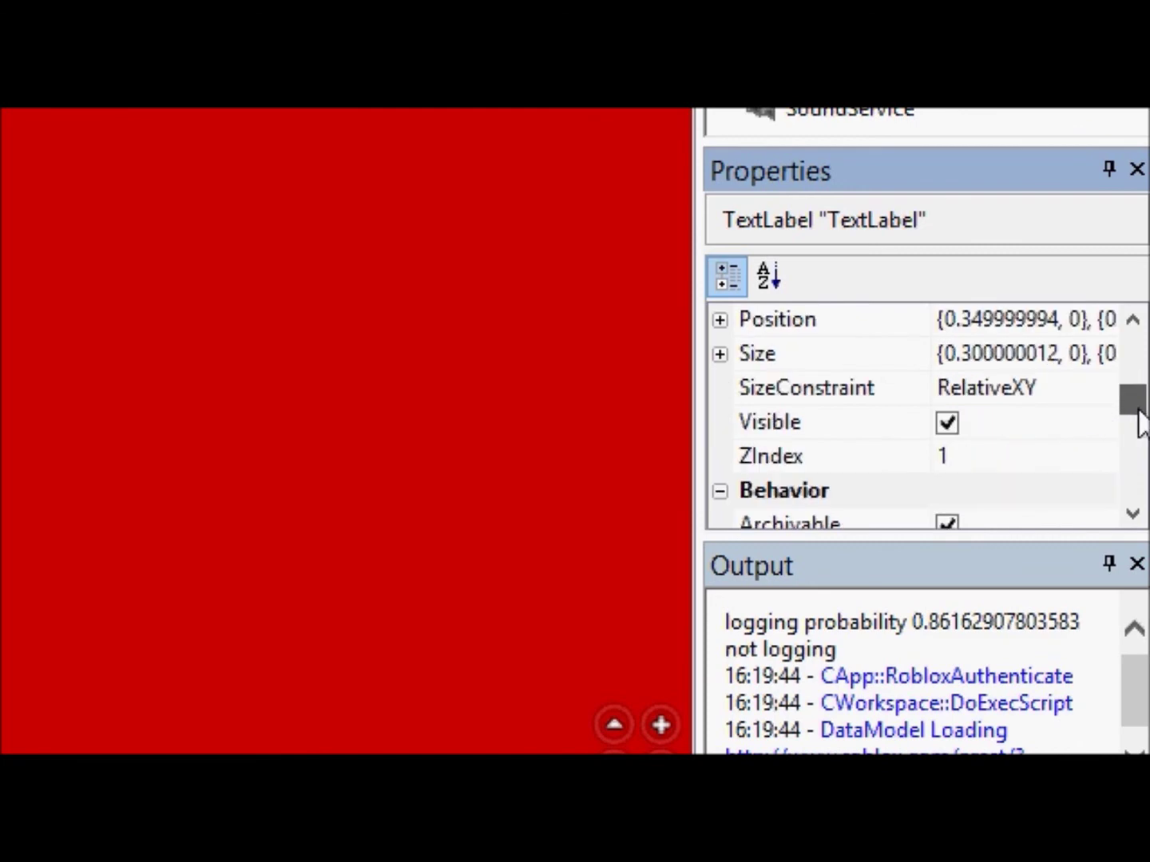
{"action": "left_click", "coordinate": [947, 422]}
{"action": "left_click", "coordinate": [946, 422]}
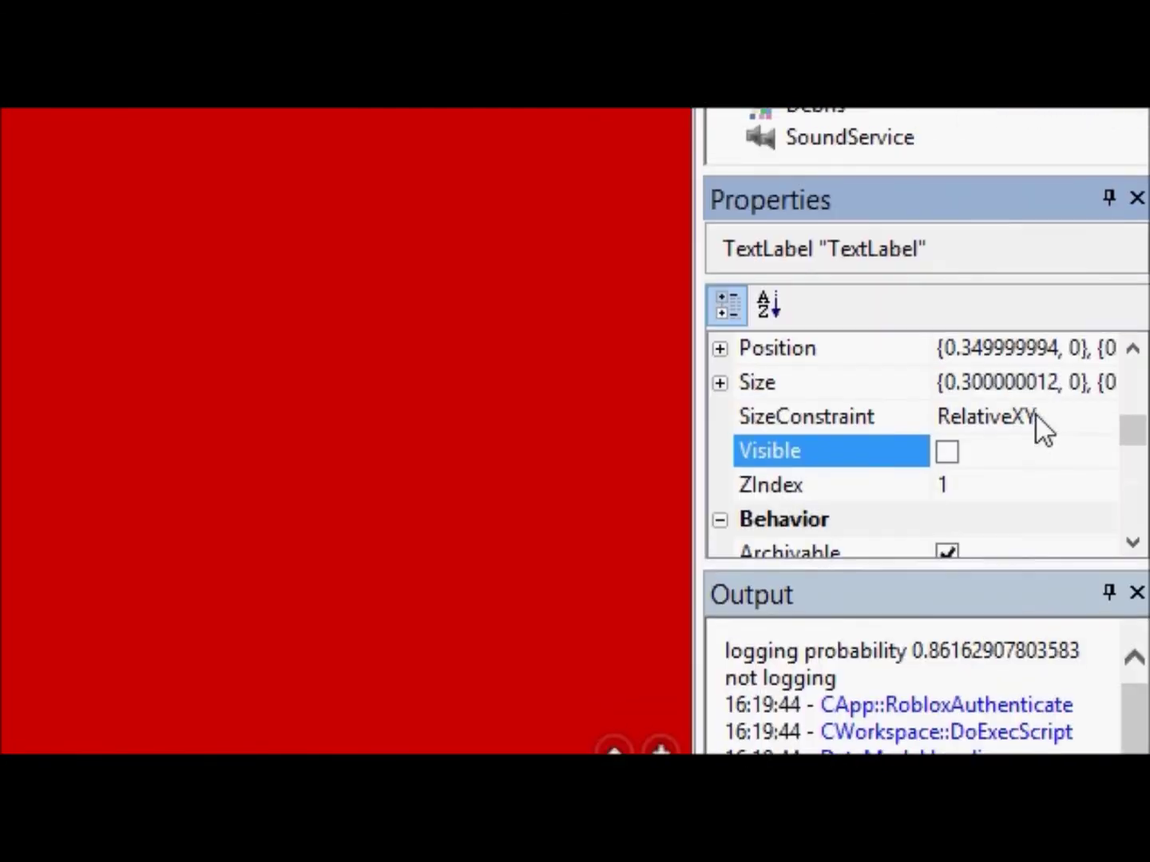
{"action": "left_click", "coordinate": [947, 449]}
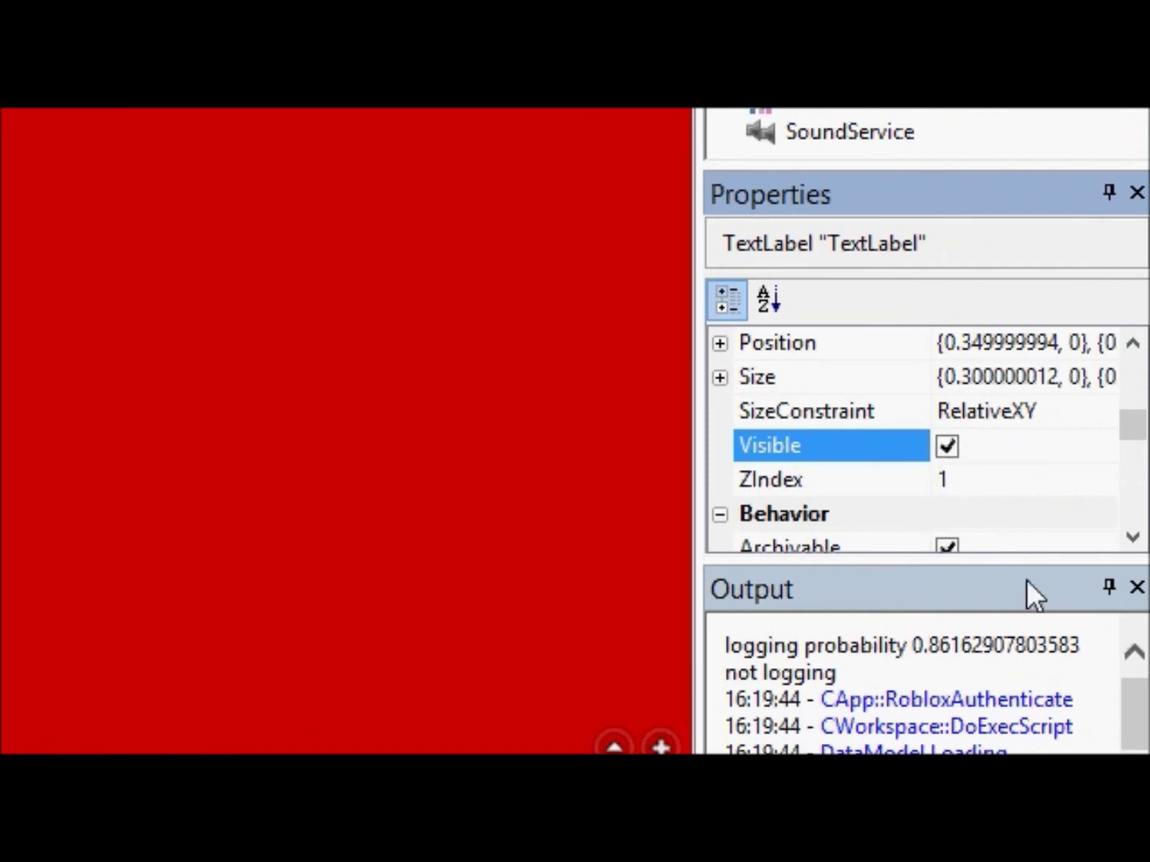